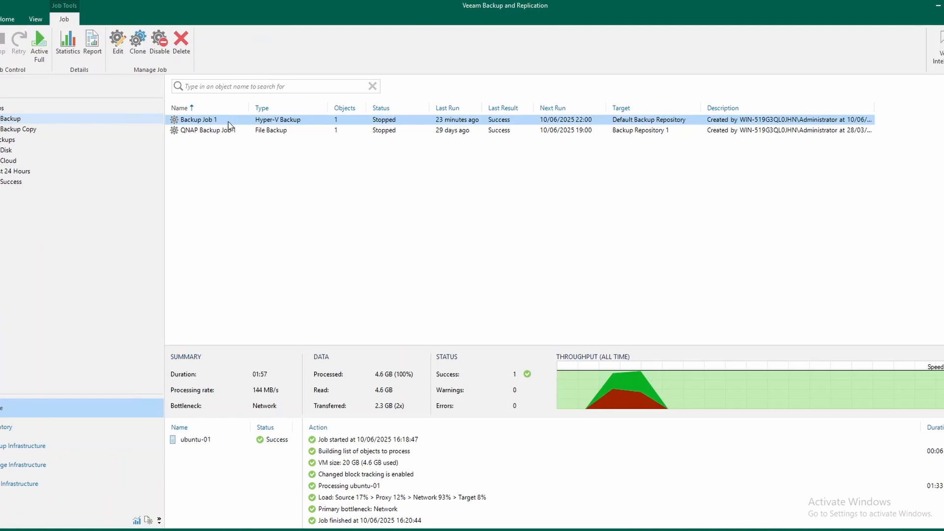
Review the backup repositories available in Backup Job 1's storage settings and close the job without changes
right_click(249, 119)
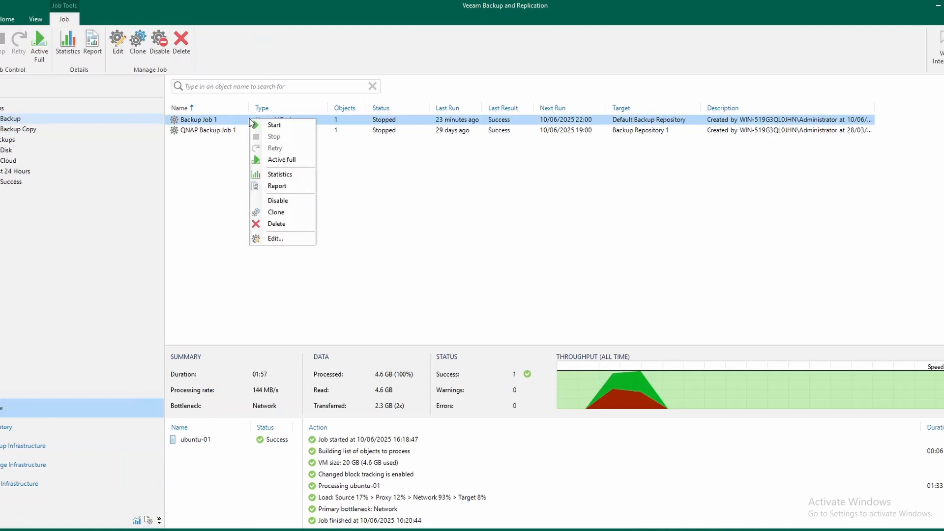
click(274, 239)
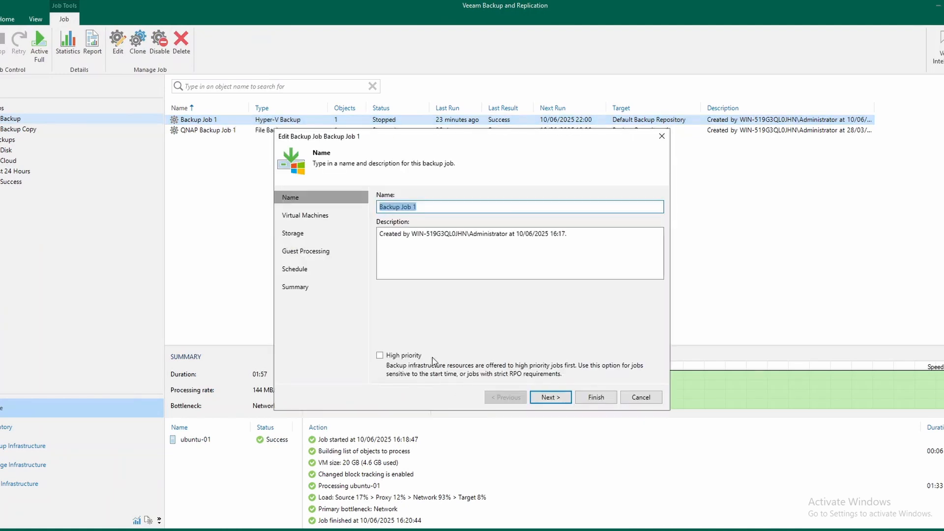
click(550, 396)
click(551, 397)
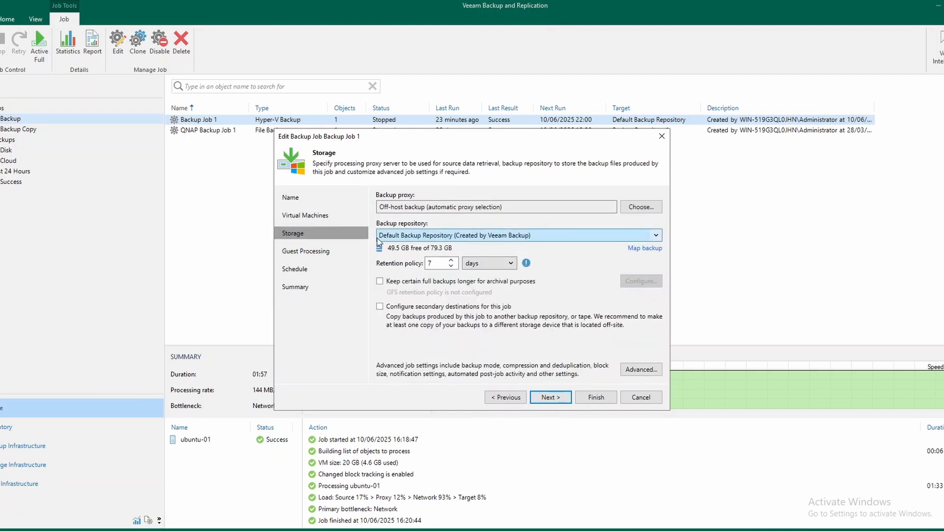
click(476, 236)
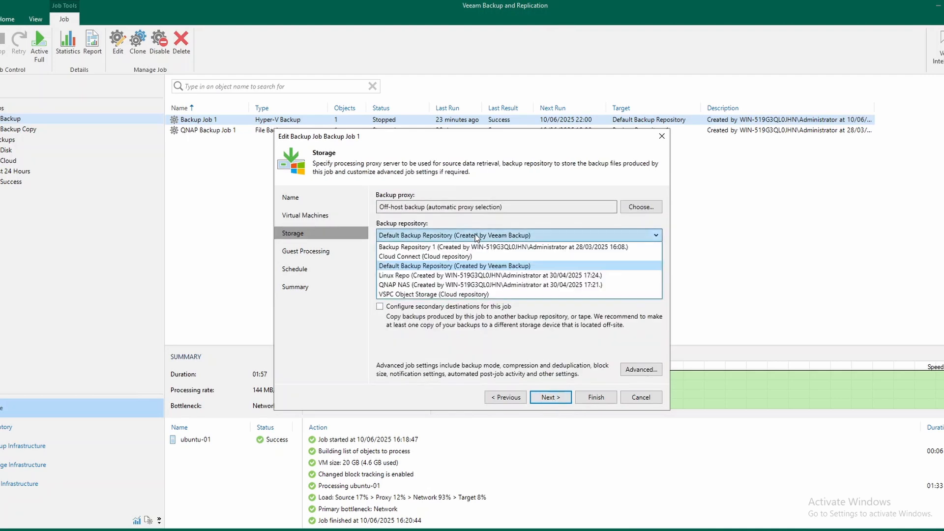
click(473, 266)
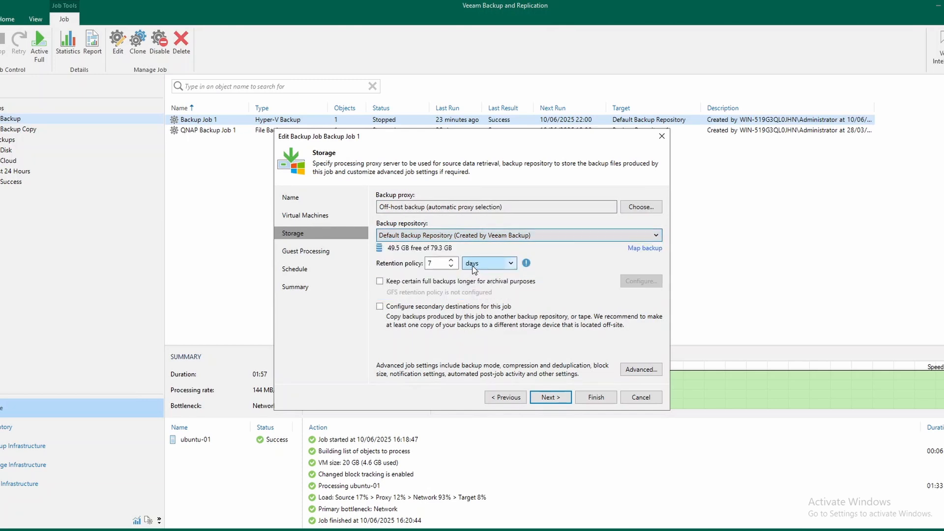
click(641, 397)
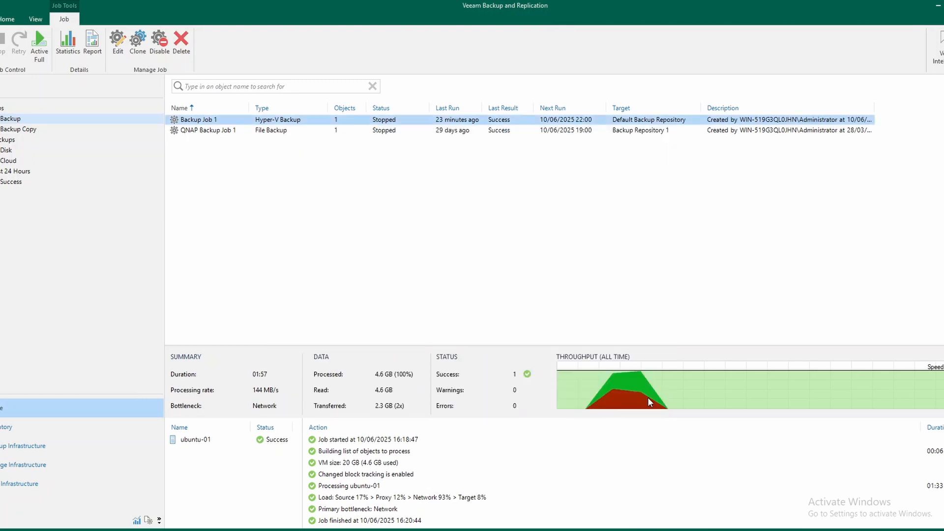
Examine the Default Backup Repository in the backup infrastructure's repository list
click(27, 446)
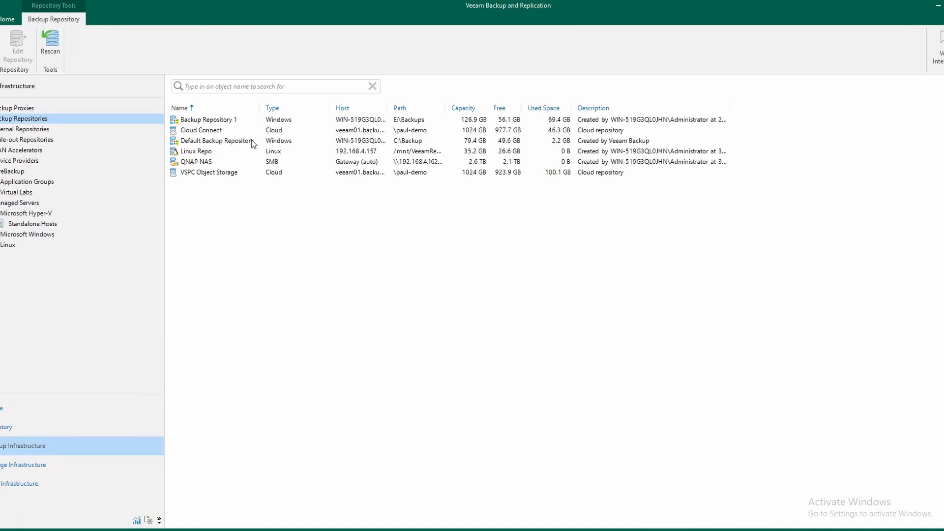
click(219, 143)
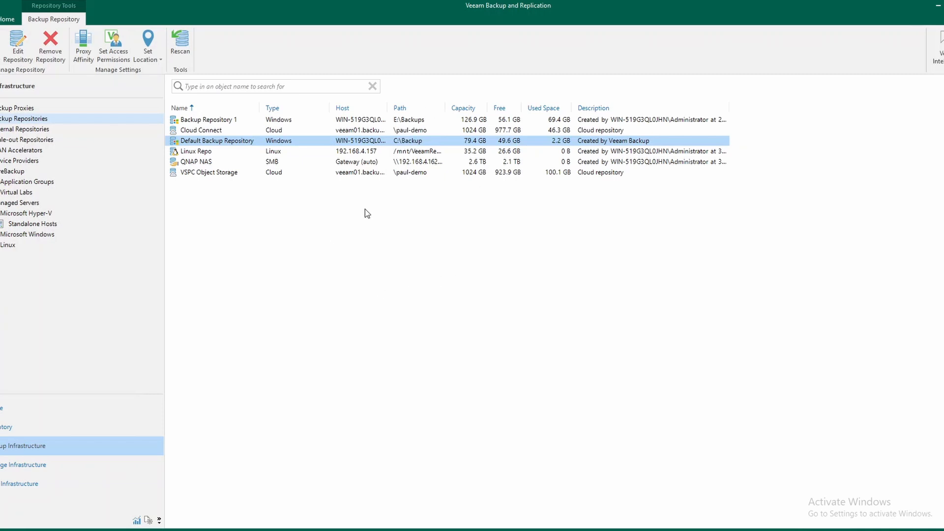
Try to switch Backup Job 1's backup repository to Linux Repo, cancelling the existing-backups choice and discarding the job edits
click(2, 411)
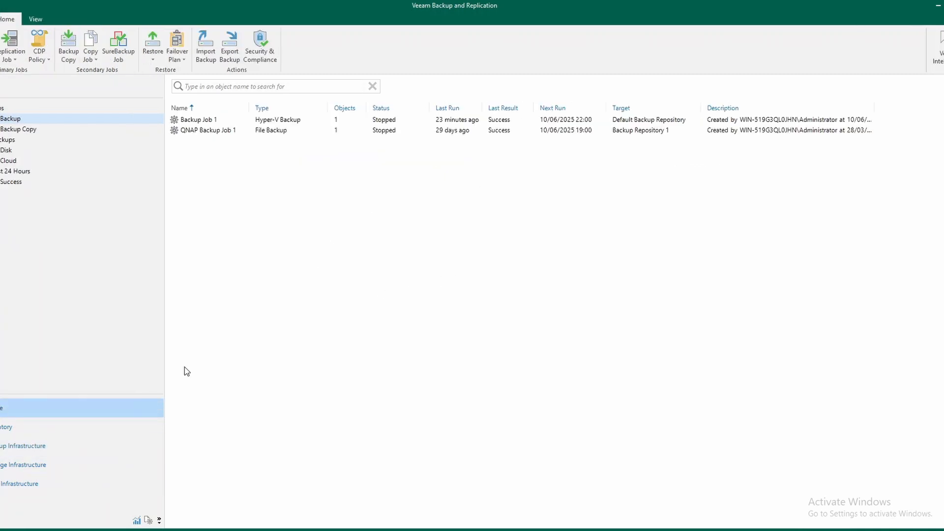
click(220, 123)
right_click(219, 122)
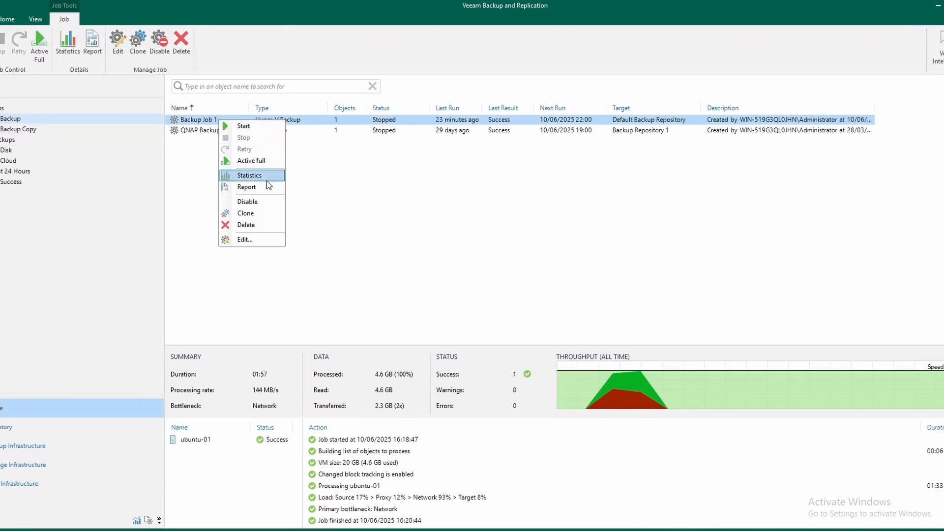
click(244, 240)
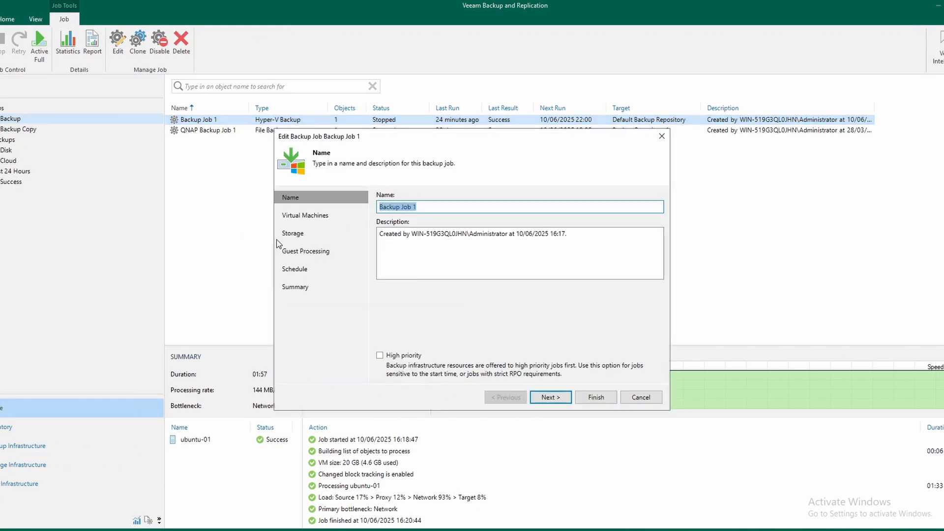
click(291, 234)
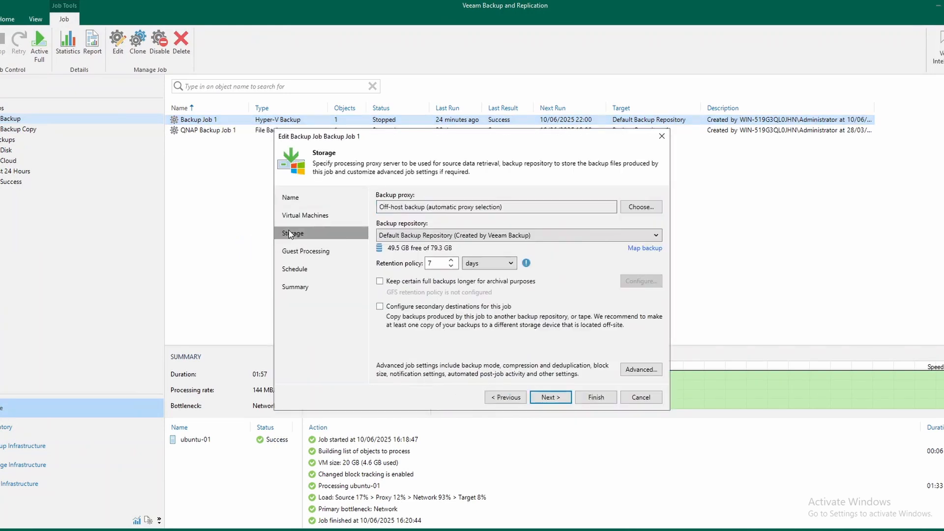
click(567, 239)
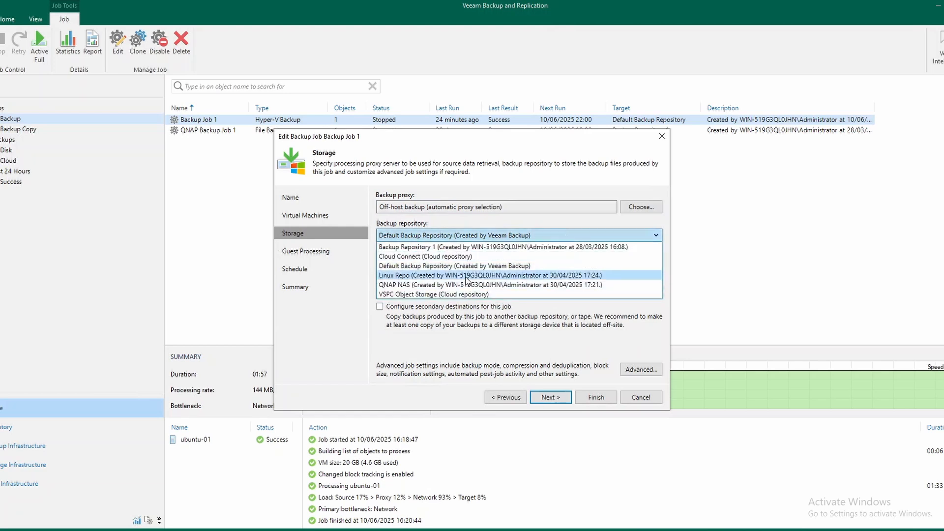
click(413, 275)
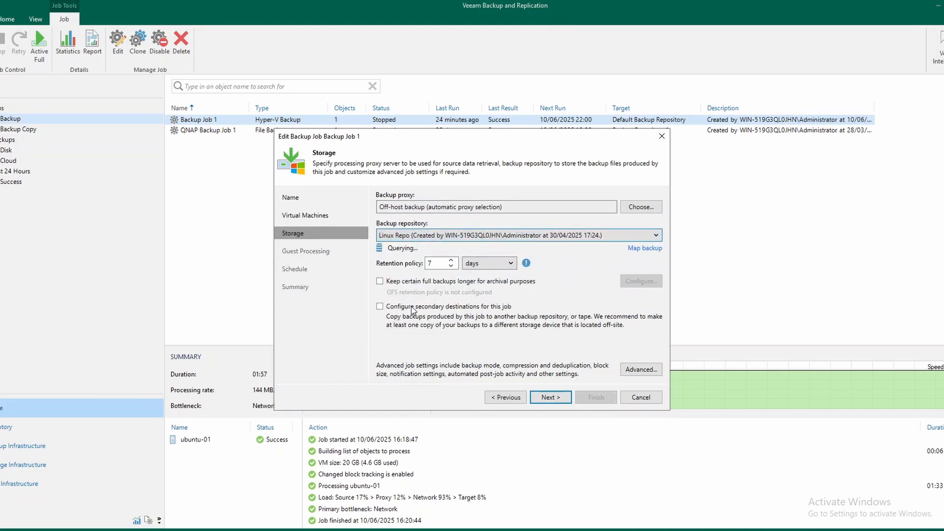
click(556, 401)
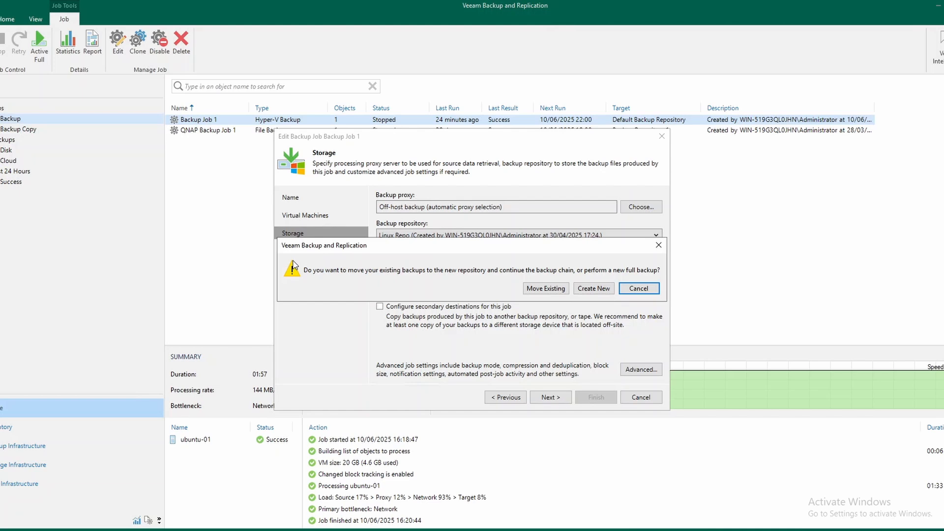
click(648, 291)
click(641, 397)
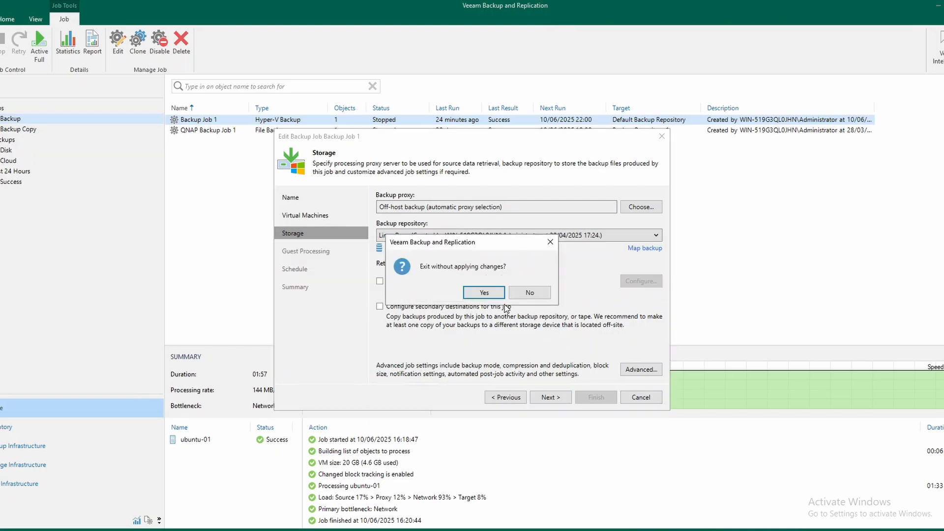
click(492, 296)
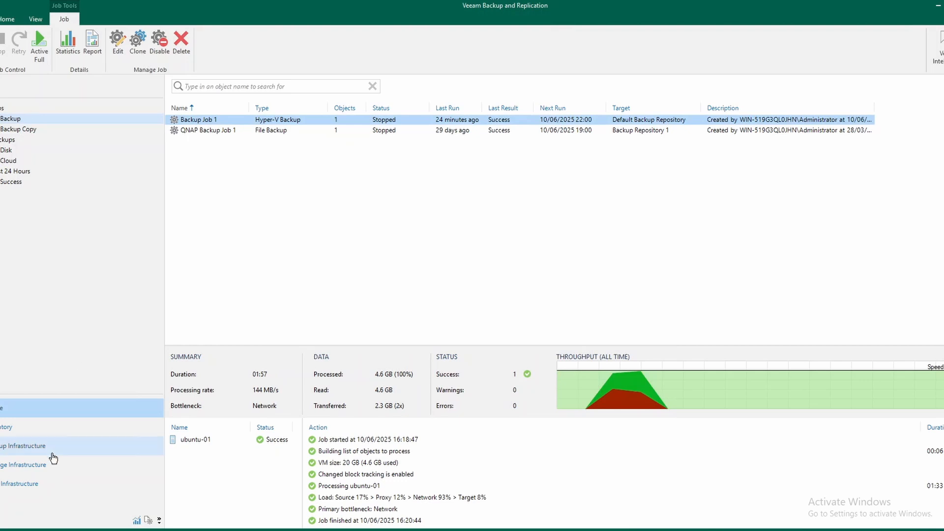
Compare the Linux Repo and QNAP NAS entries in the backup infrastructure's repository list
click(34, 448)
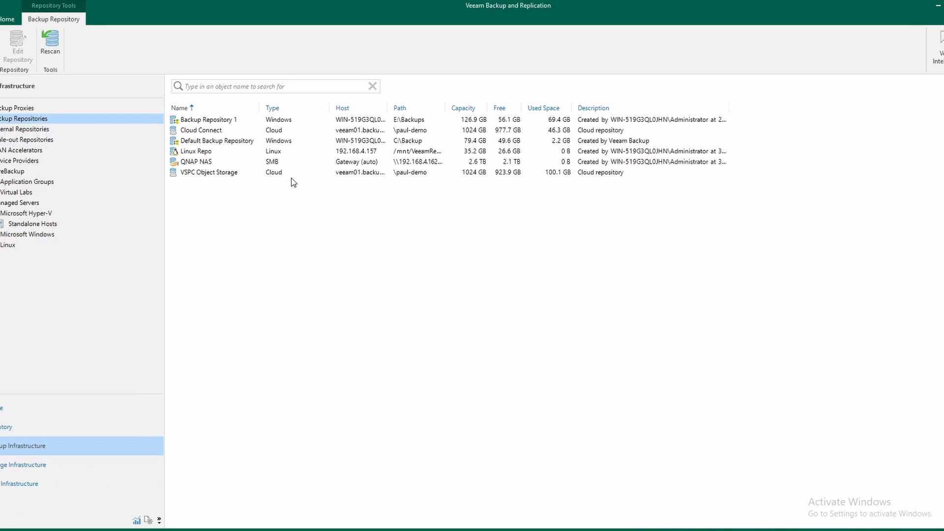
click(213, 153)
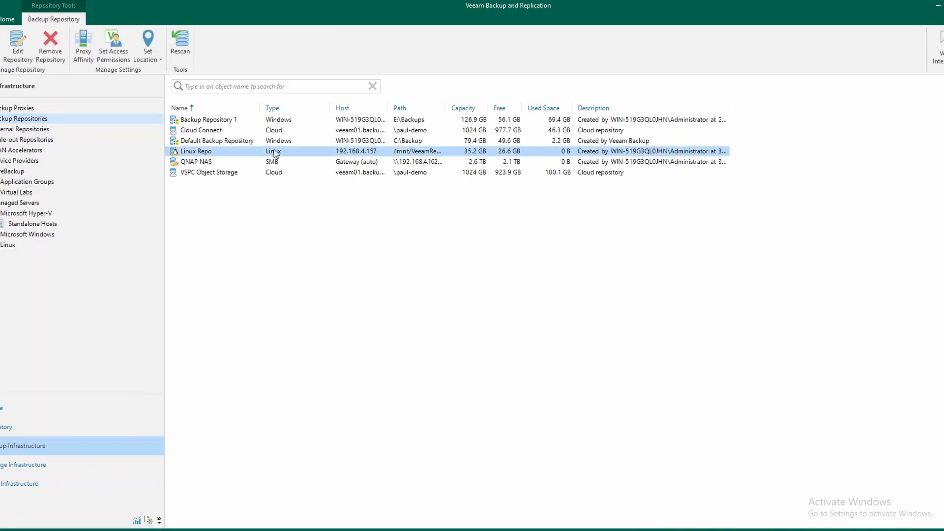
click(206, 162)
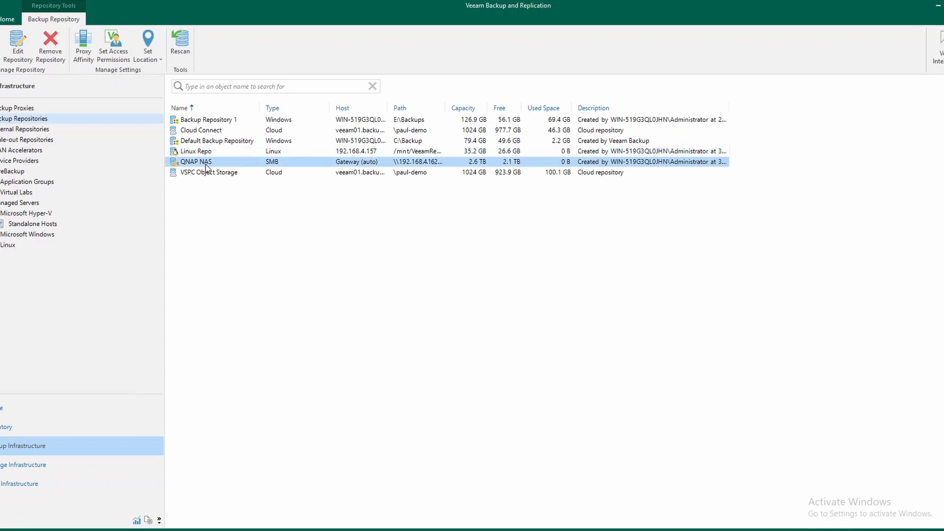
click(273, 151)
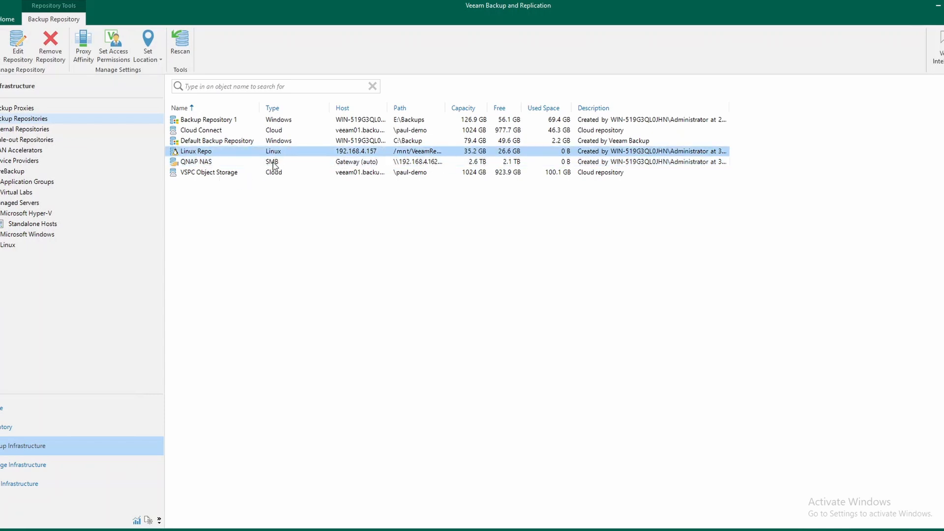
click(274, 162)
click(283, 153)
click(282, 161)
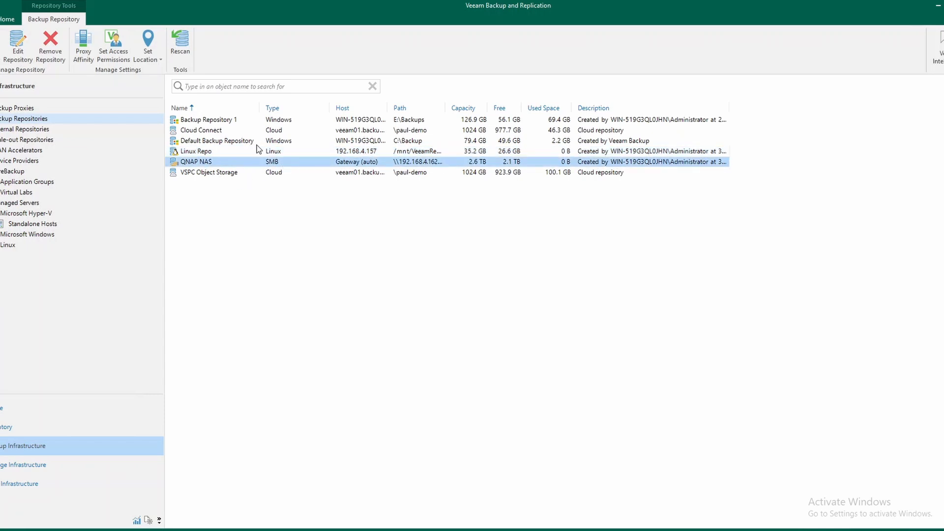
click(226, 153)
click(223, 160)
click(221, 152)
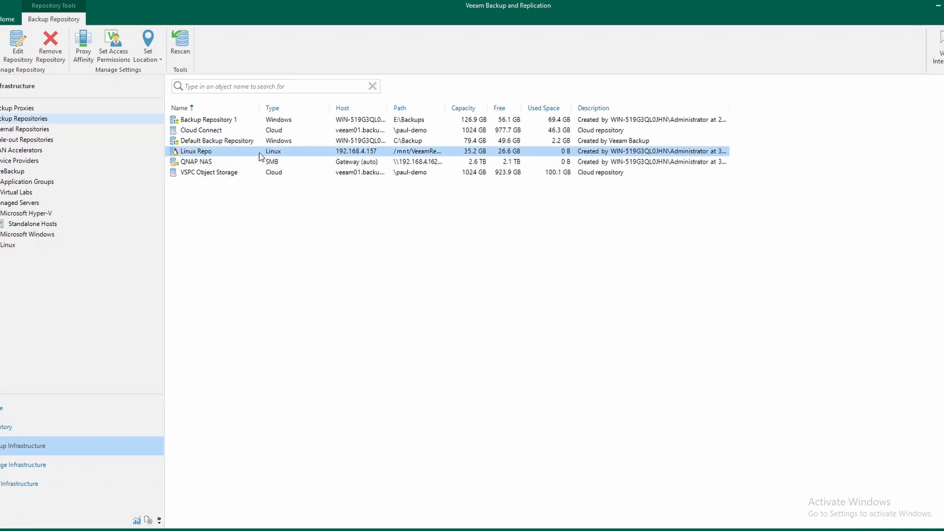
Start a new scale-out backup repository and accept the name Scale-out Backup Repository 1
click(30, 140)
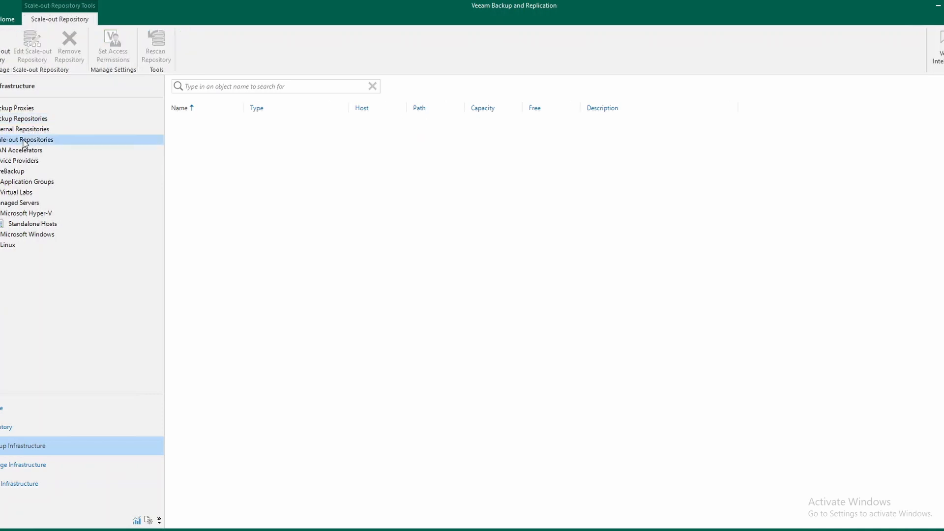
right_click(26, 143)
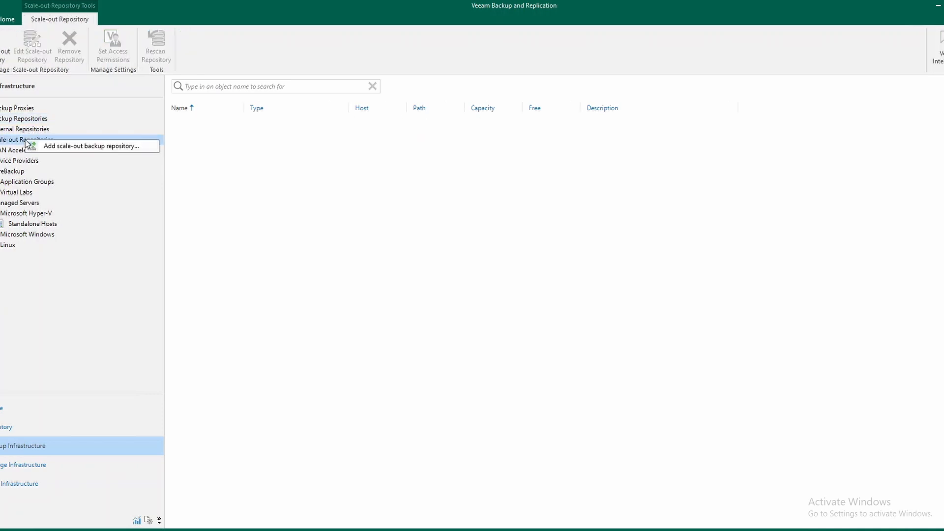
click(88, 146)
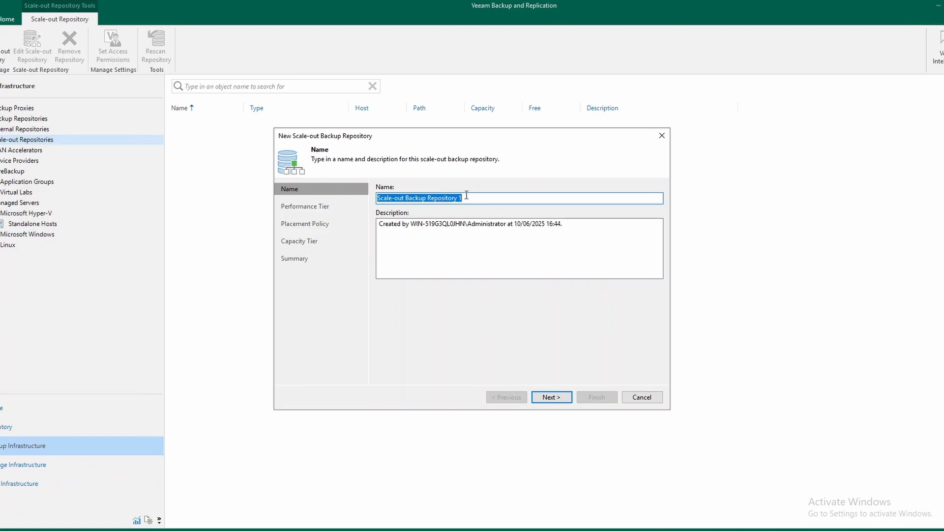
click(466, 195)
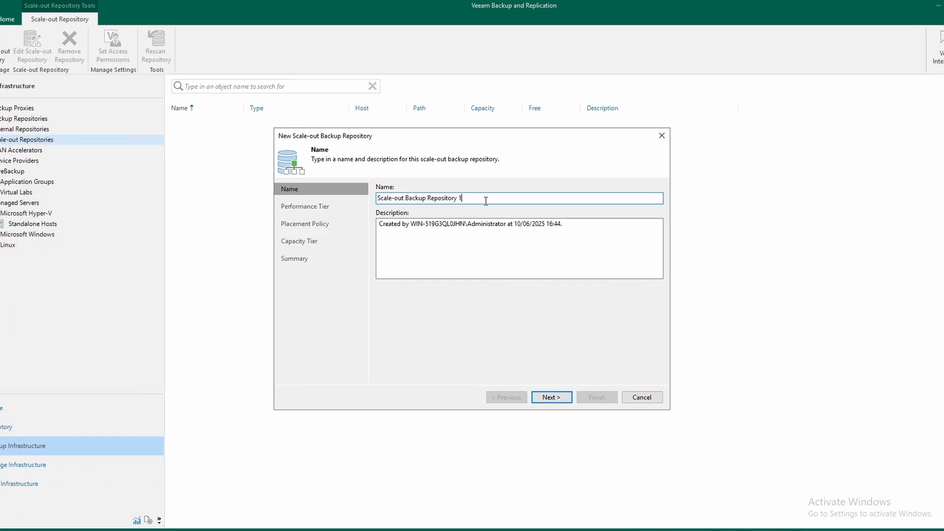
click(552, 398)
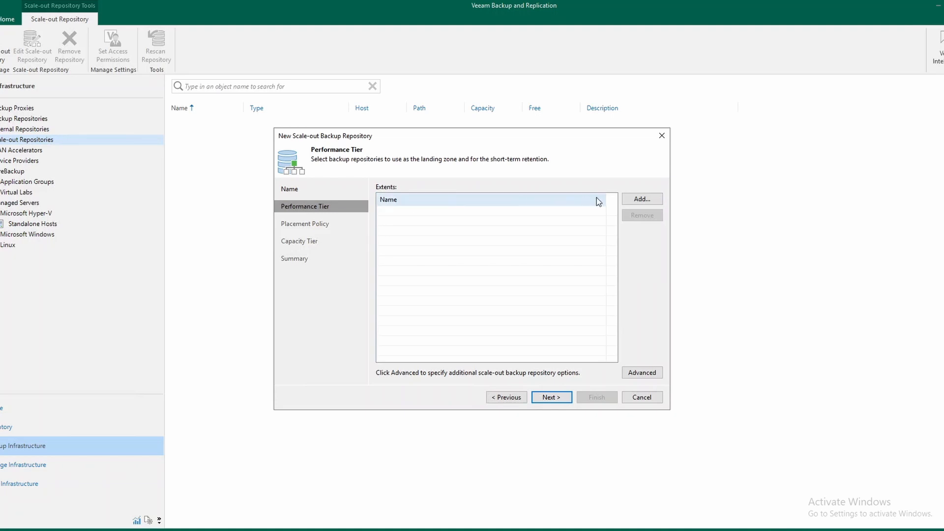
Add Linux Repo and QNAP NAS as the performance tier extents of the new scale-out repository
click(646, 202)
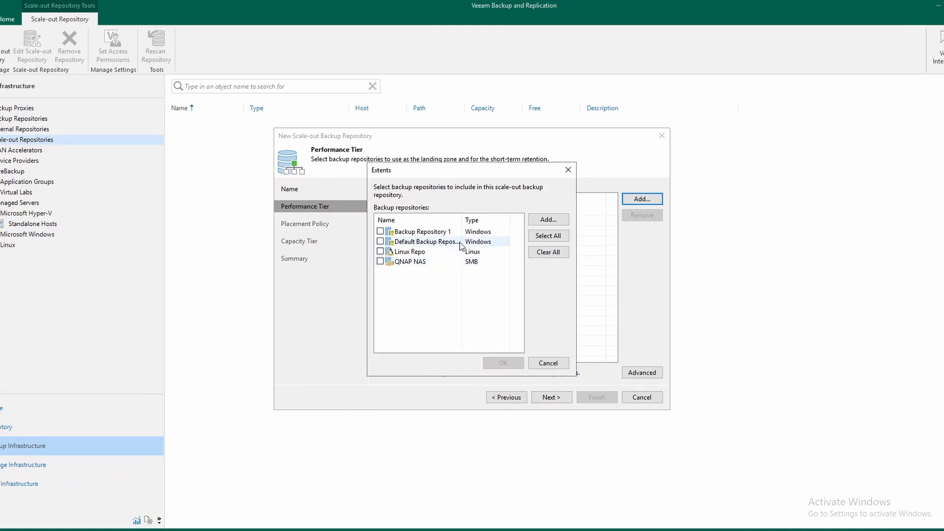
click(380, 251)
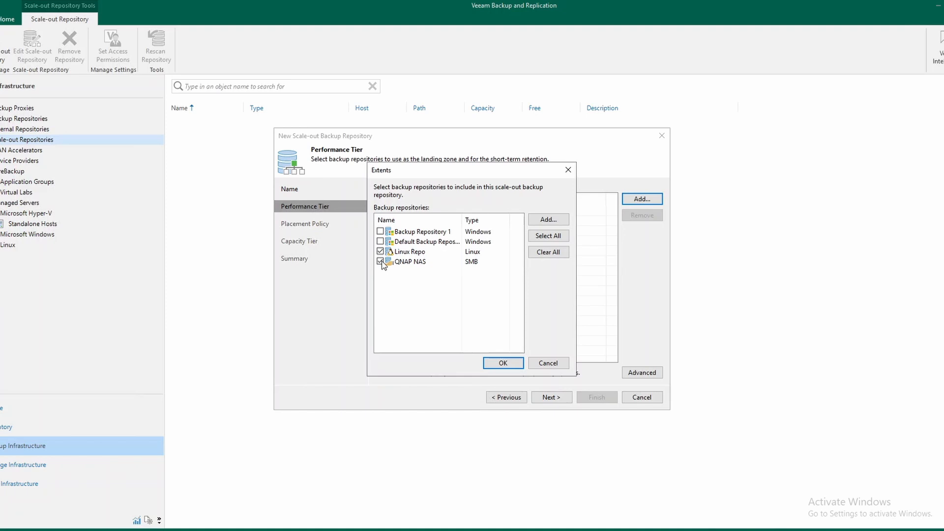
click(503, 363)
click(405, 221)
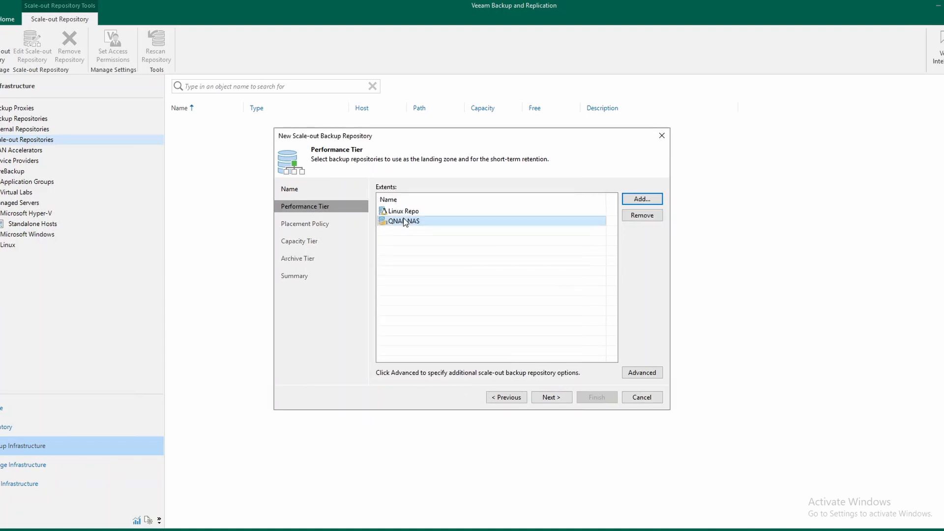
click(553, 397)
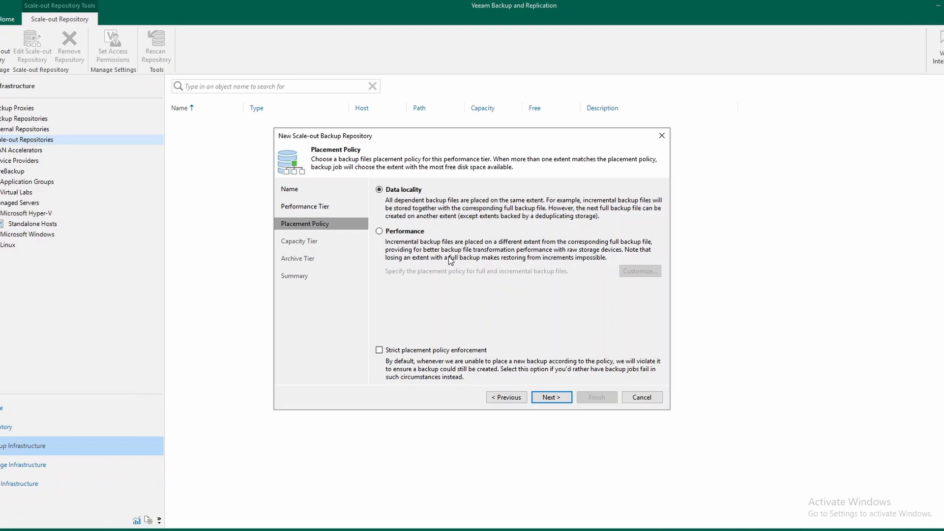
Compare the Performance placement policy and set the scale-out repository's policy to Data locality without strict enforcement
click(421, 235)
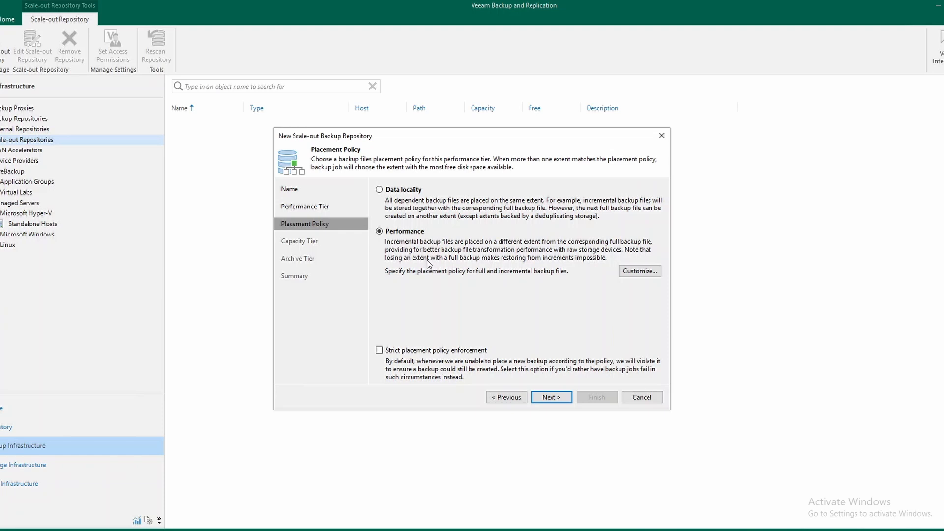
click(379, 190)
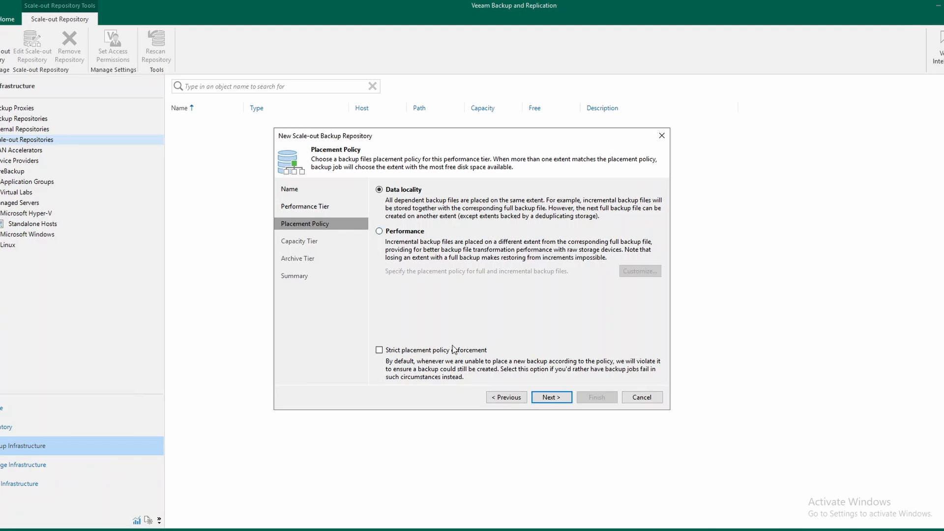
click(559, 403)
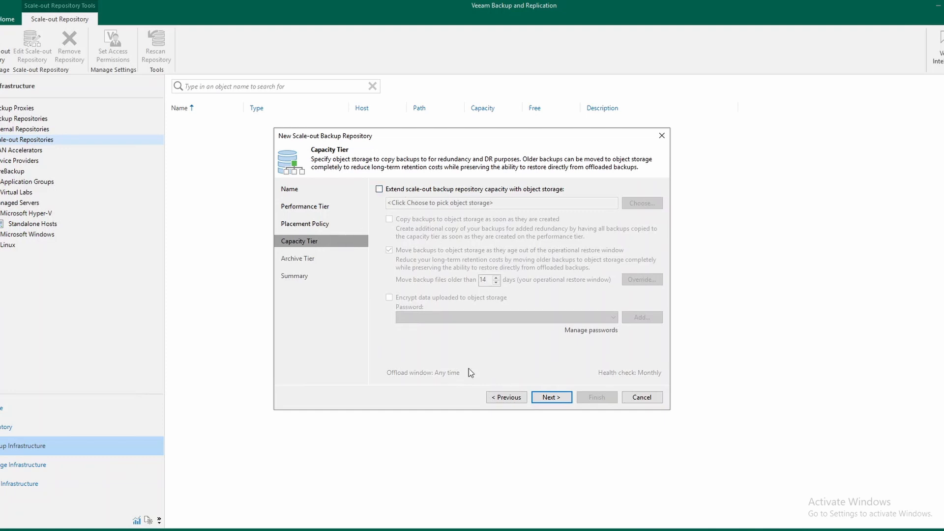
Leave the capacity and archive tiers disabled and finish creating the scale-out backup repository
click(551, 398)
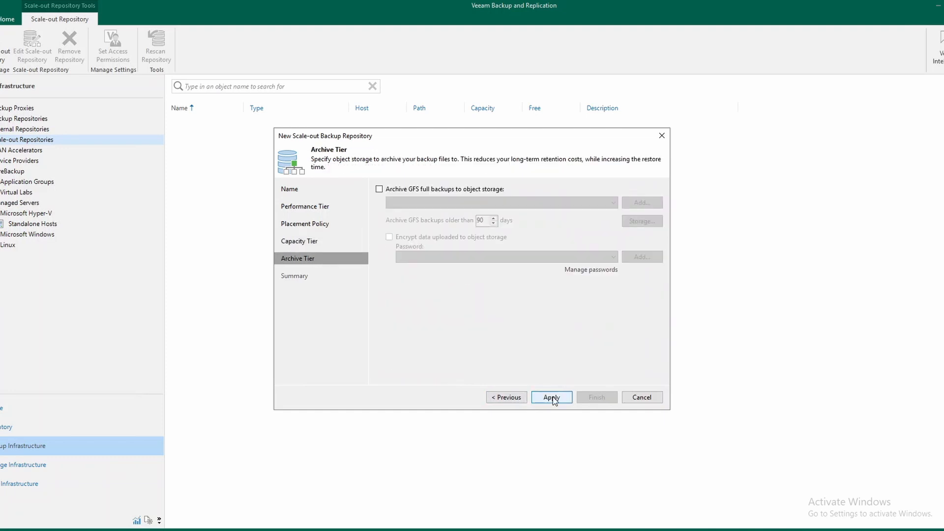
click(556, 401)
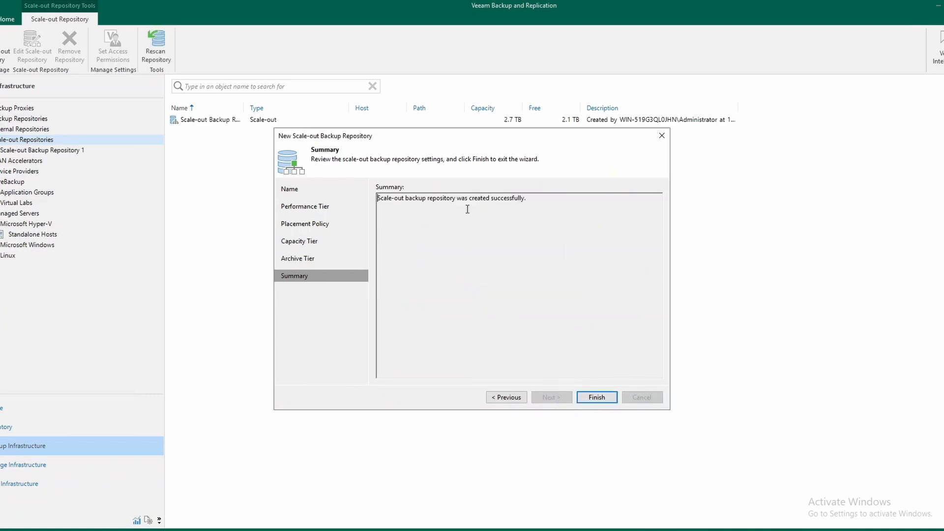
click(604, 399)
Start a new virtual machine backup job and name it Backup Job 2 (SOBR)
click(39, 411)
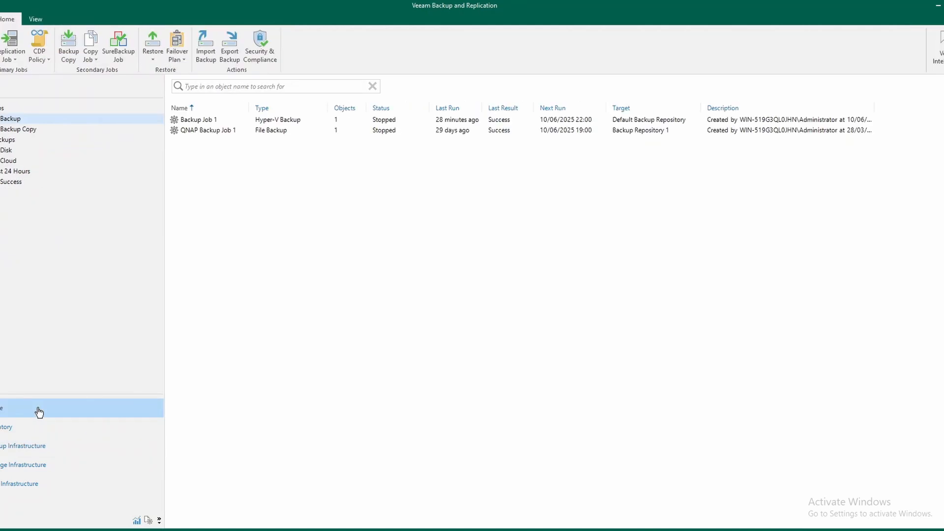
right_click(236, 176)
mouse_move(252, 182)
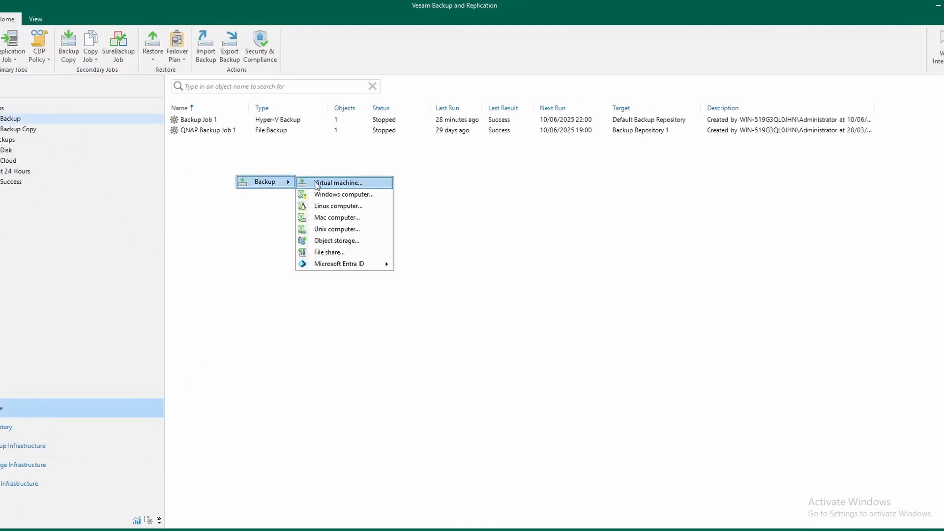
click(316, 184)
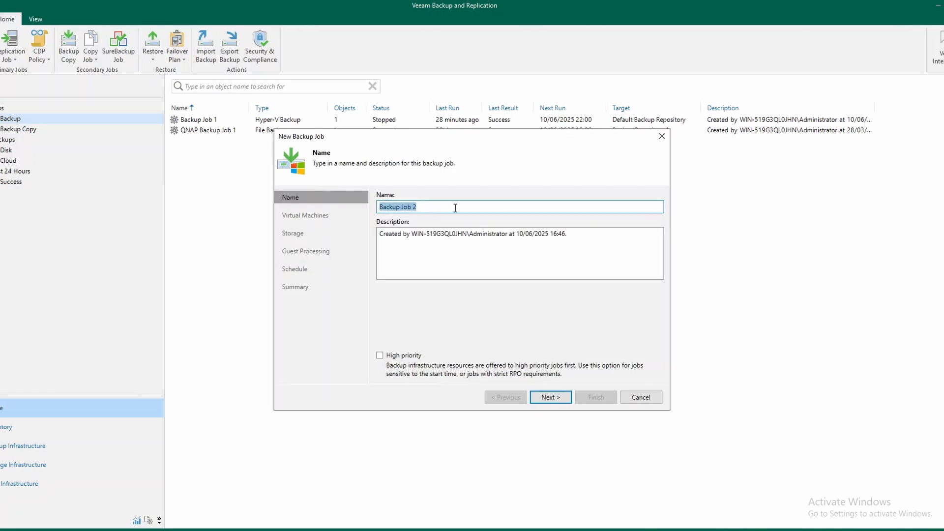
click(474, 207)
text((SOBR))
click(551, 398)
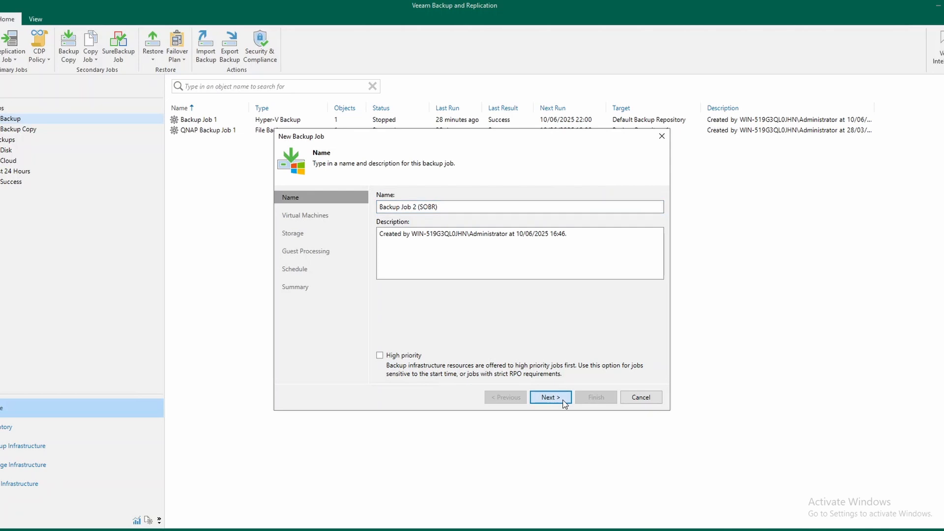
Add the ubuntu-01 virtual machine from host 192.168.4.150 to the backup job
click(640, 206)
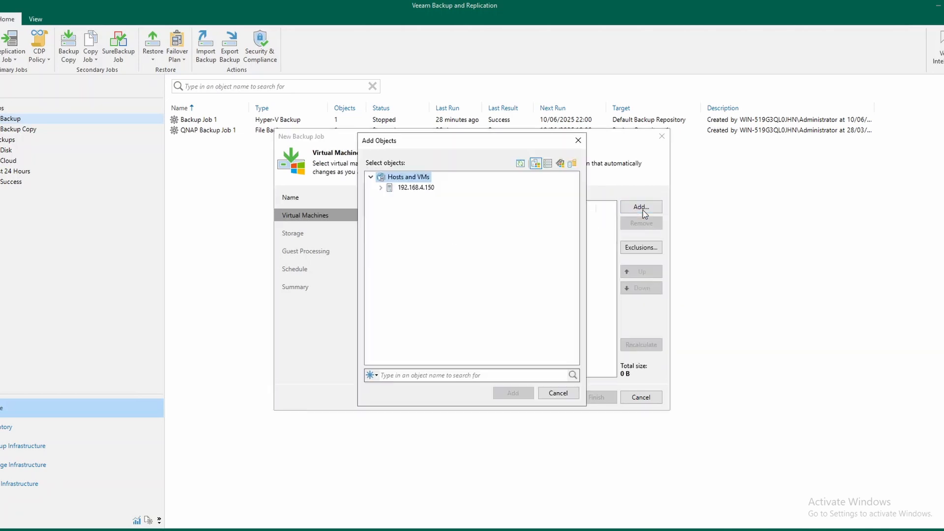
double_click(389, 188)
click(417, 198)
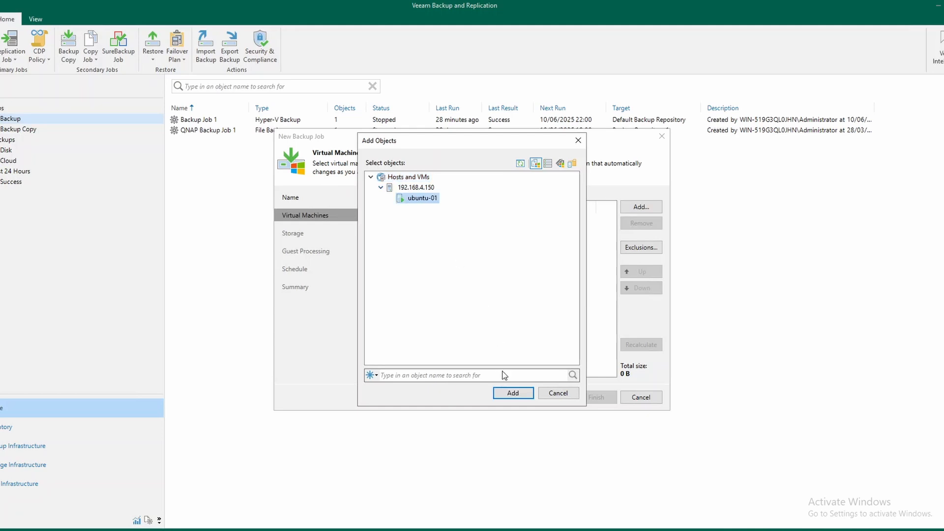
click(513, 393)
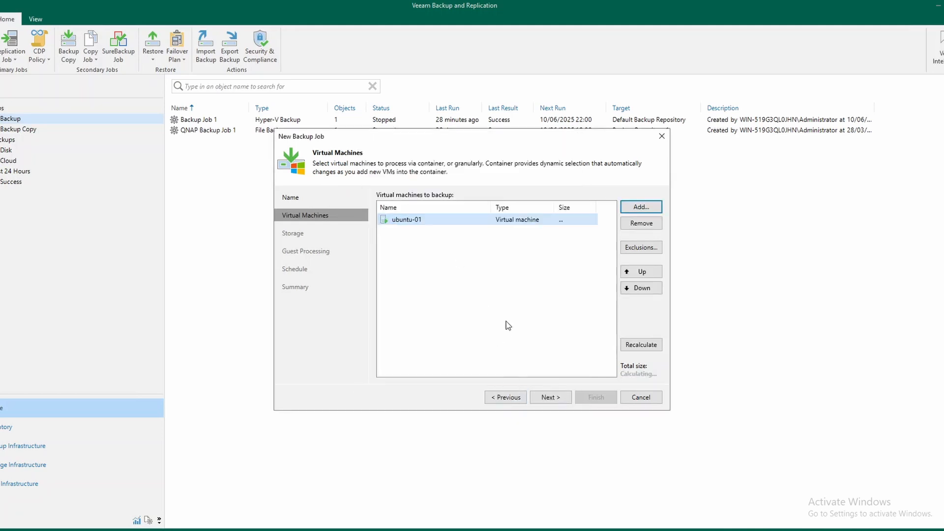
click(551, 396)
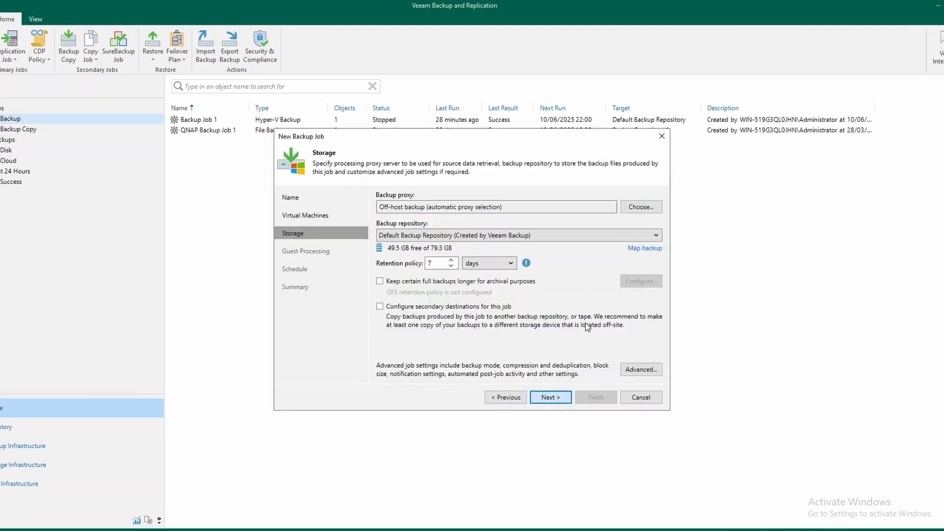
Set the job's backup repository to Scale-out Backup Repository 1 with a retention policy of 30 days
click(456, 238)
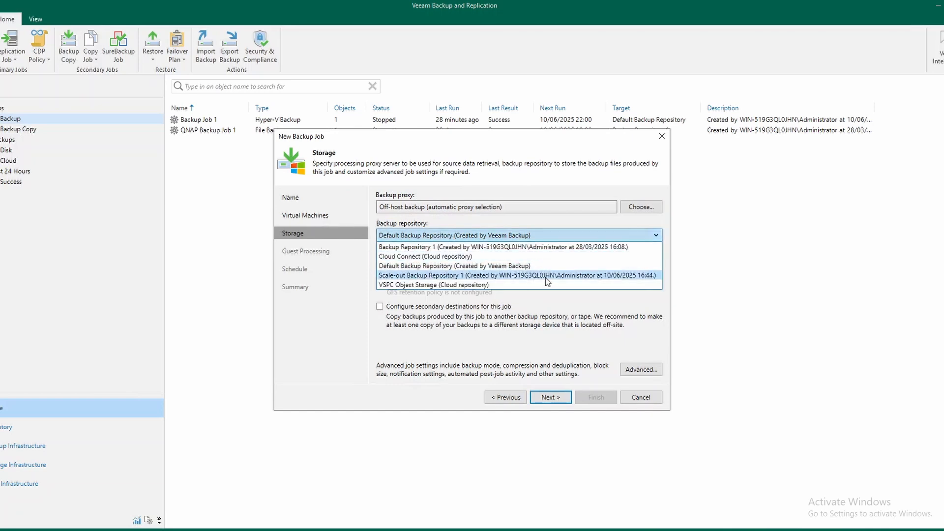
click(460, 276)
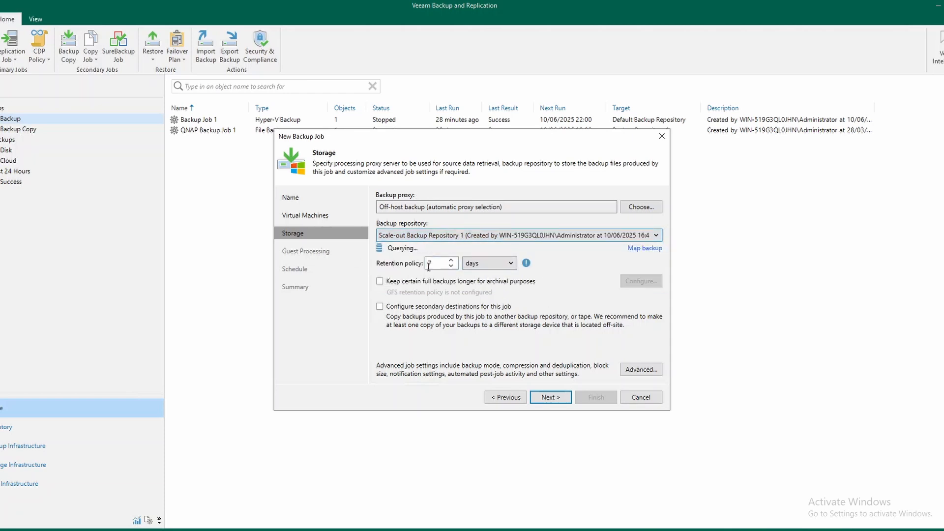
double_click(442, 264)
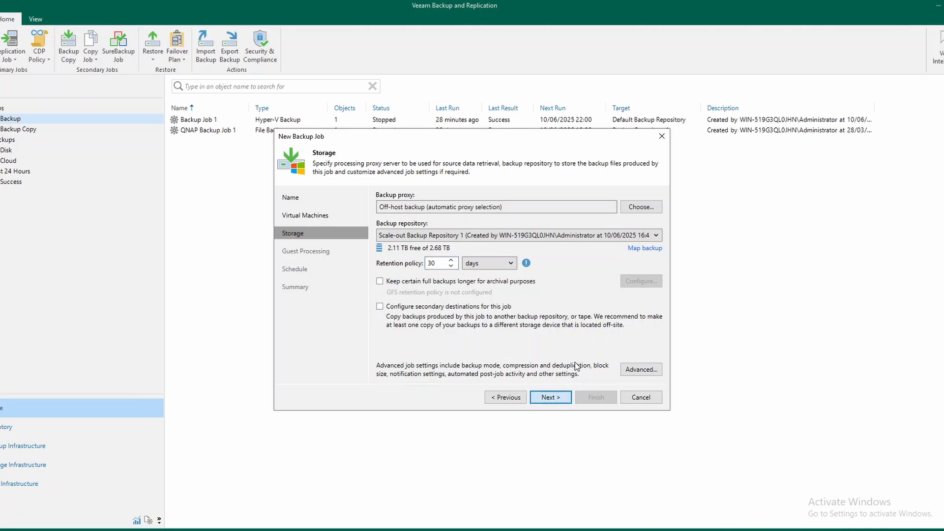
click(551, 398)
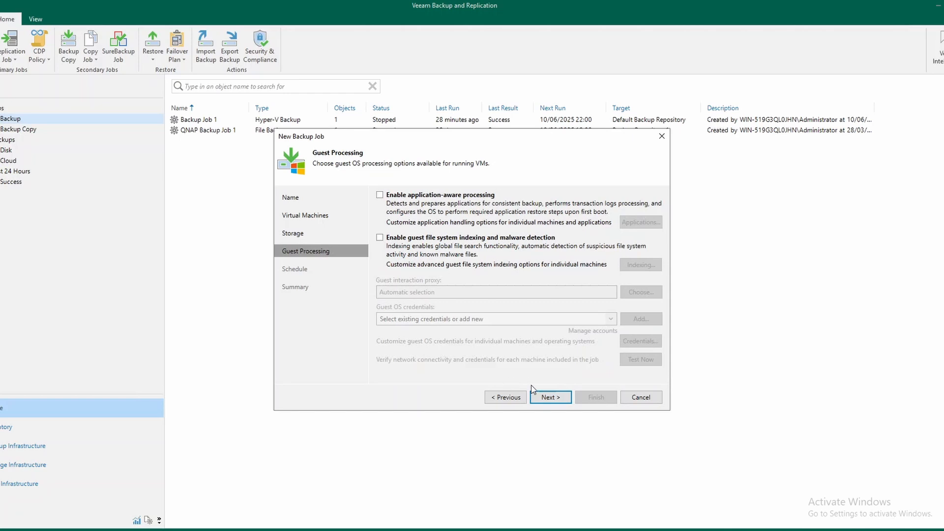
Schedule the job to run automatically every day at 22:00, leaving guest processing off, and run it on finishing the wizard
click(564, 401)
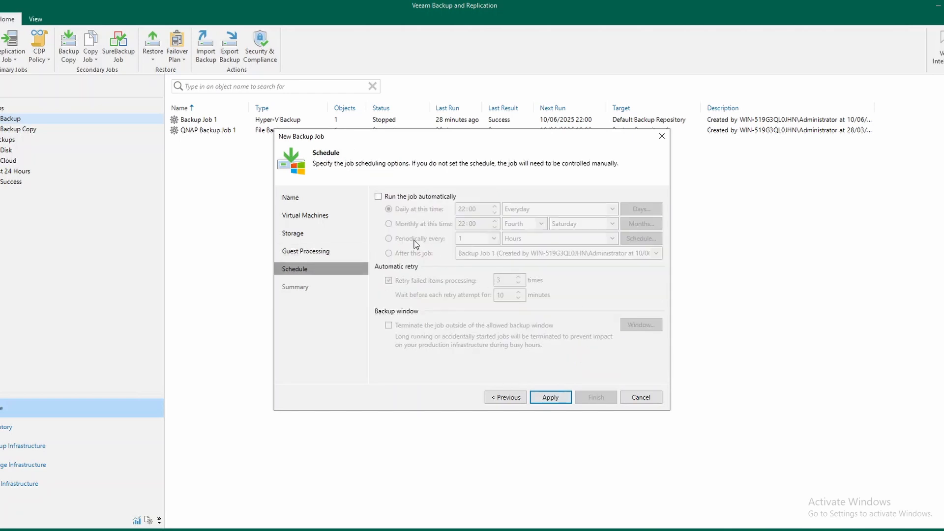
click(379, 196)
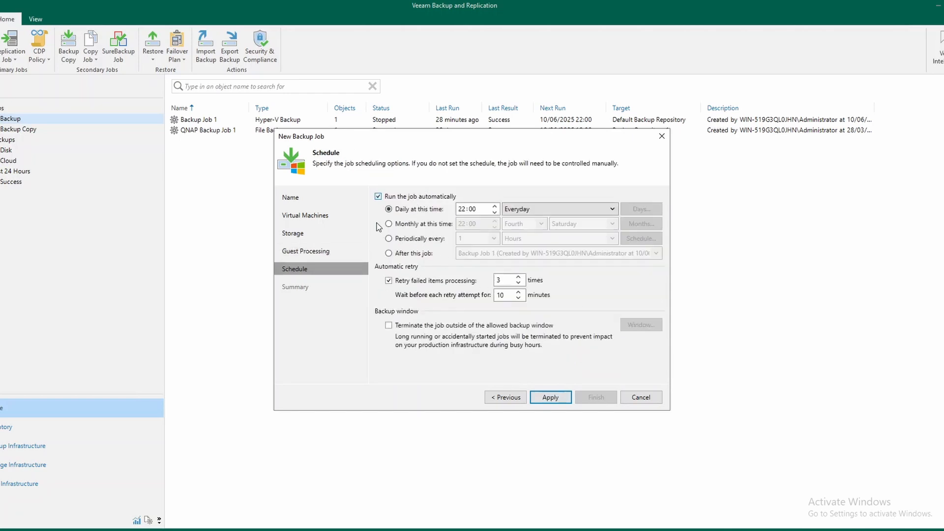
click(551, 398)
click(443, 375)
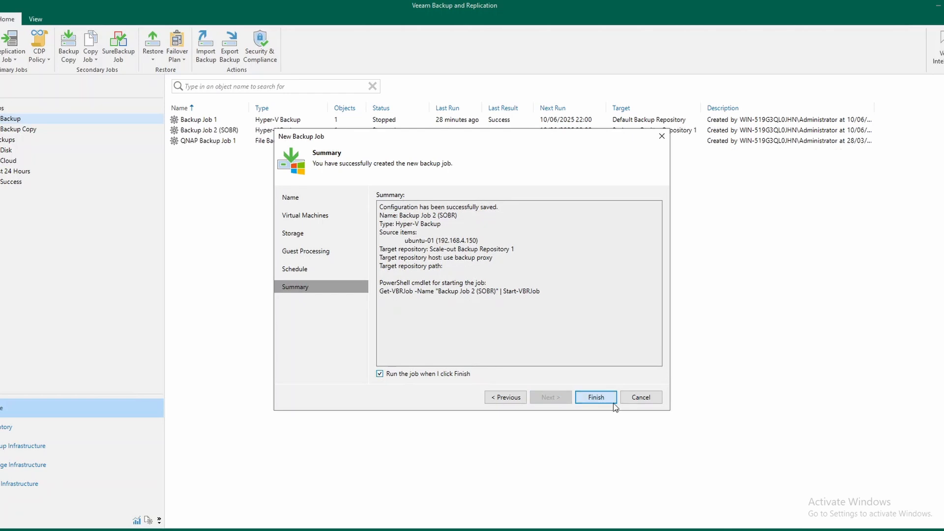
click(603, 398)
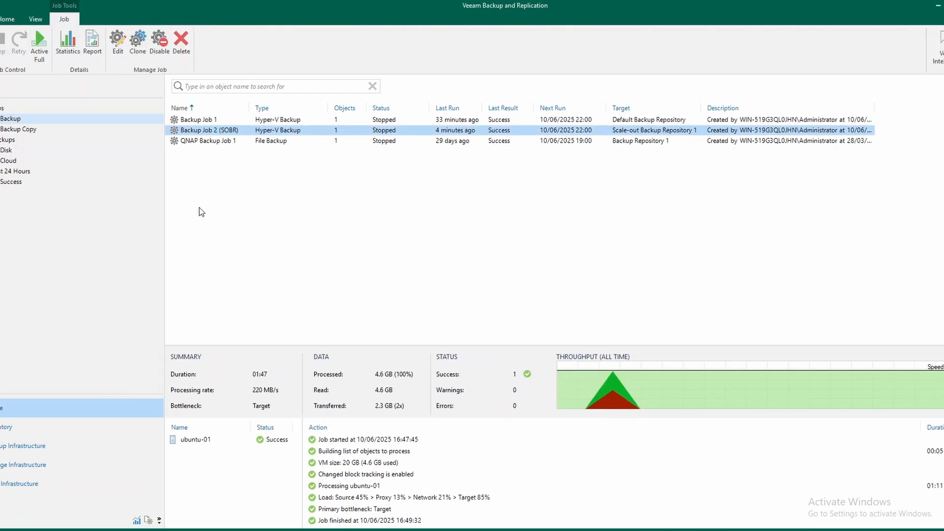
Check the extents' used space in Scale-out Backup Repository 1 and the restore options for ubuntu-01 under Backup Job 2 (SOBR)
click(31, 447)
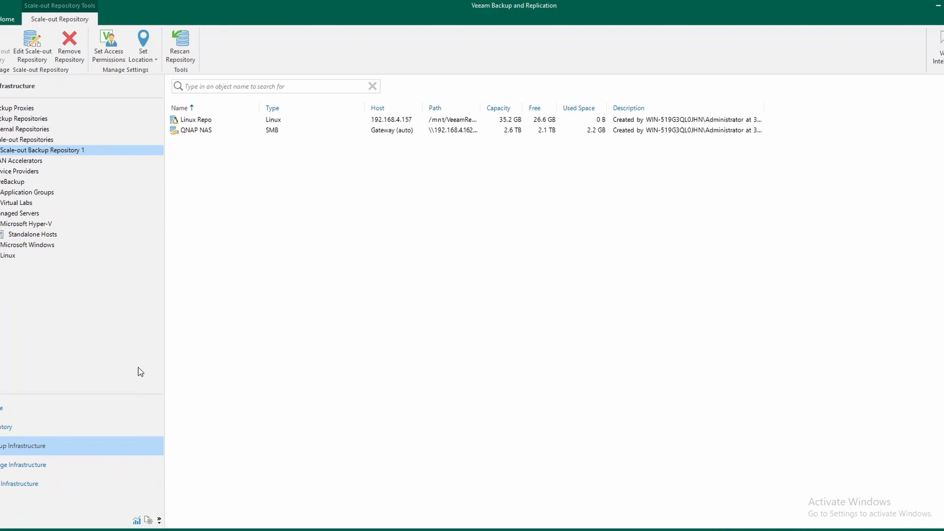
click(16, 414)
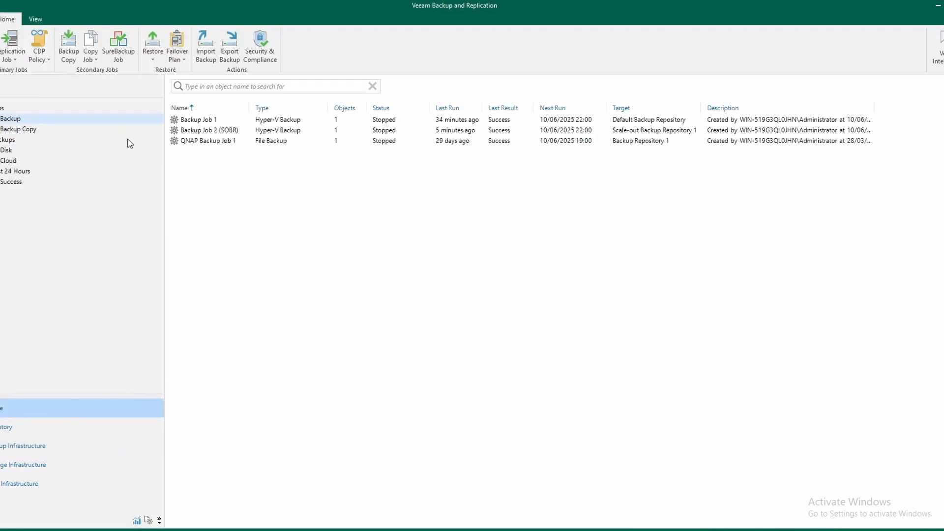
click(6, 151)
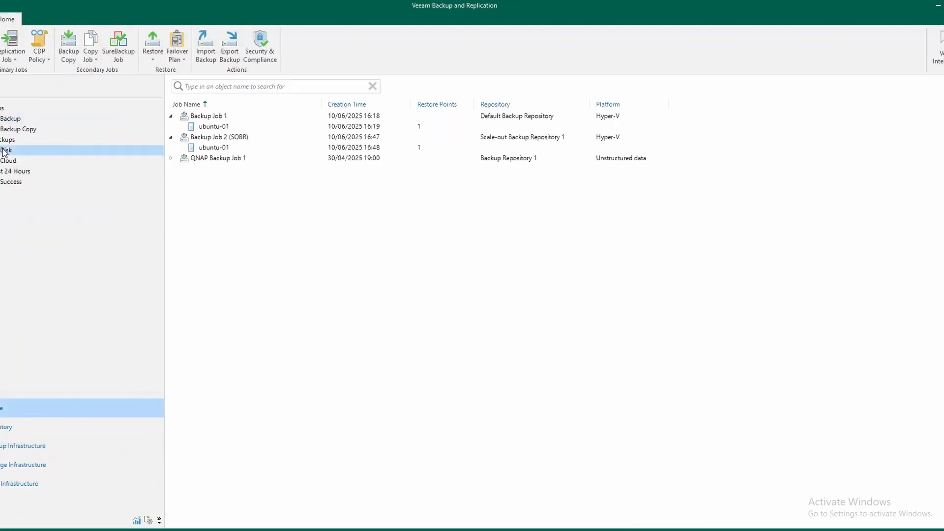
click(214, 139)
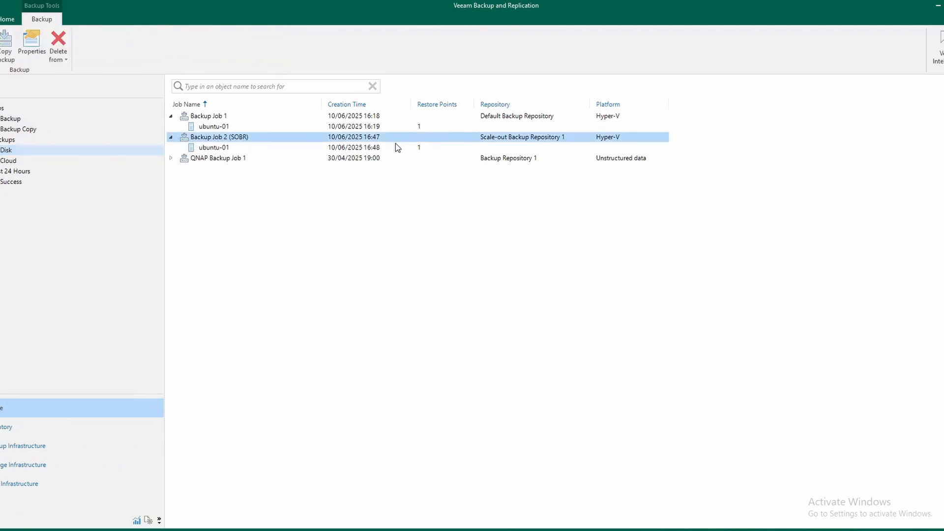
click(213, 152)
right_click(212, 151)
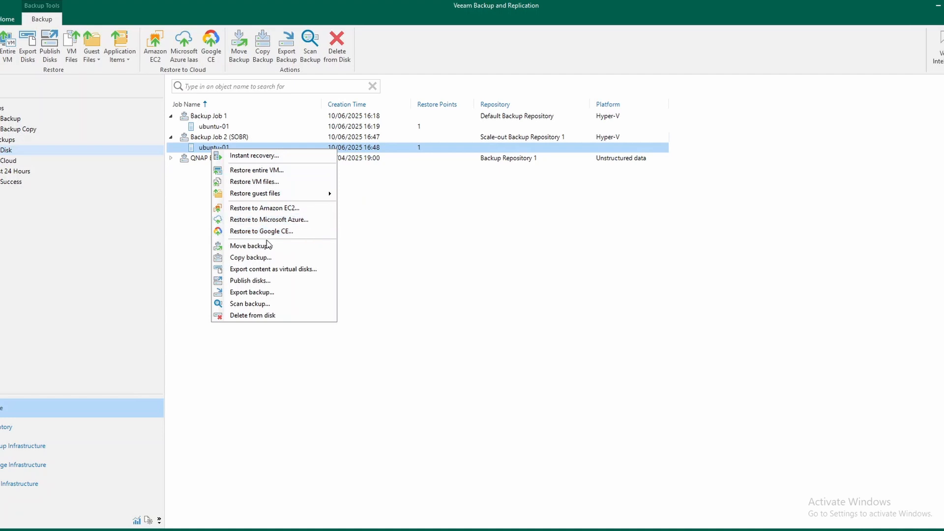
click(464, 199)
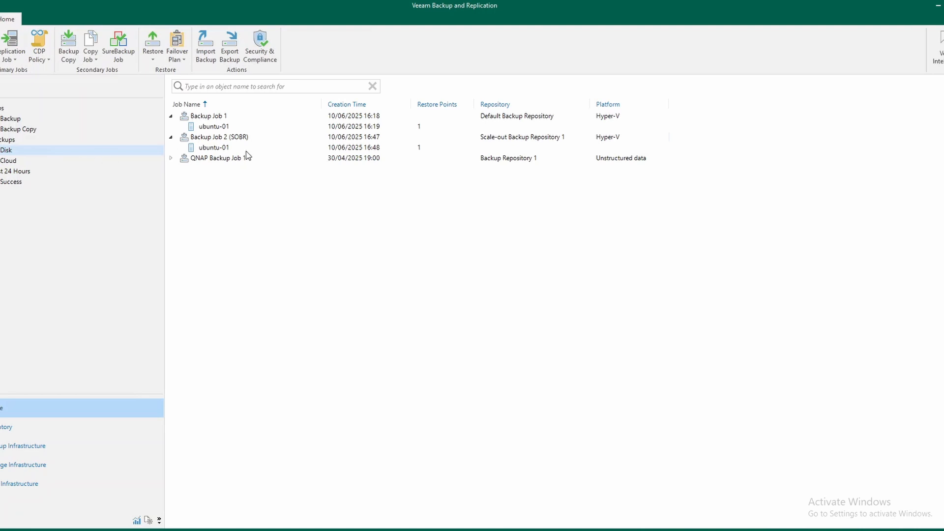
View the properties of Scale-out Backup Repository 1 and close them without changes
click(23, 449)
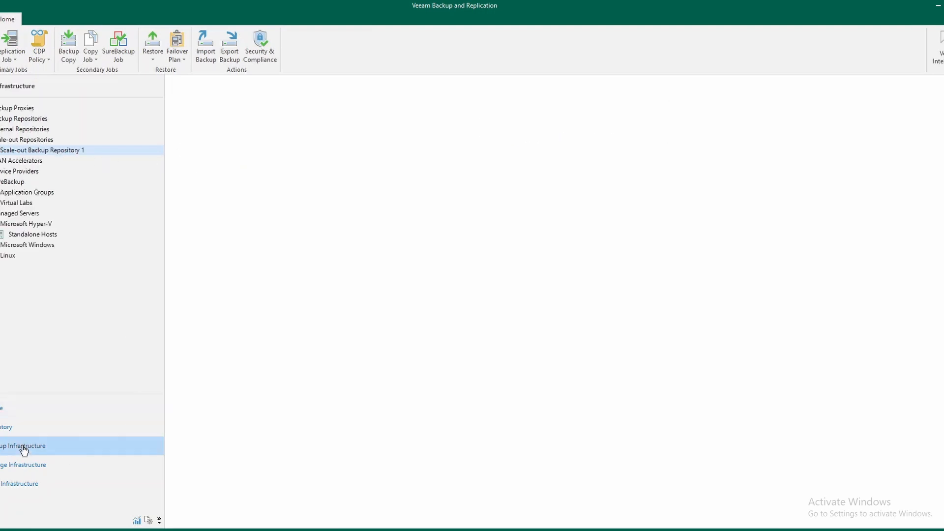
click(100, 156)
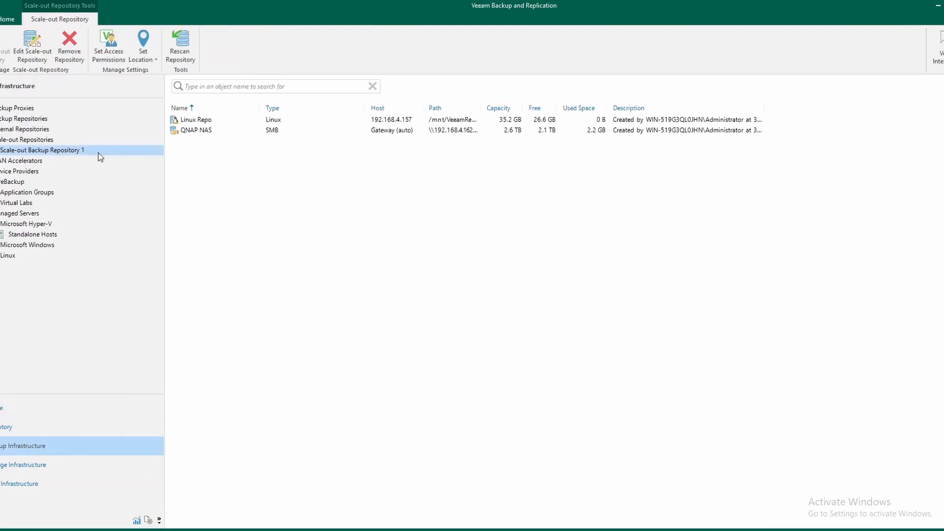
right_click(58, 154)
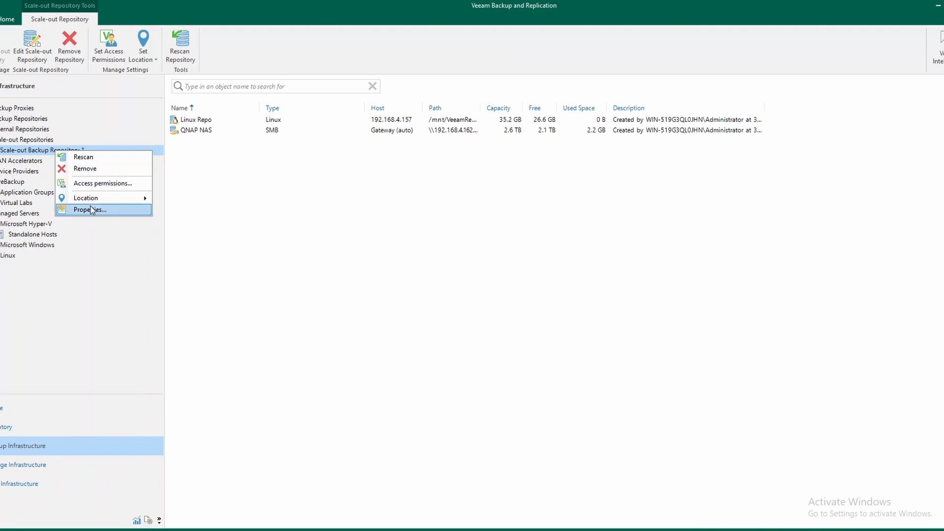
click(92, 209)
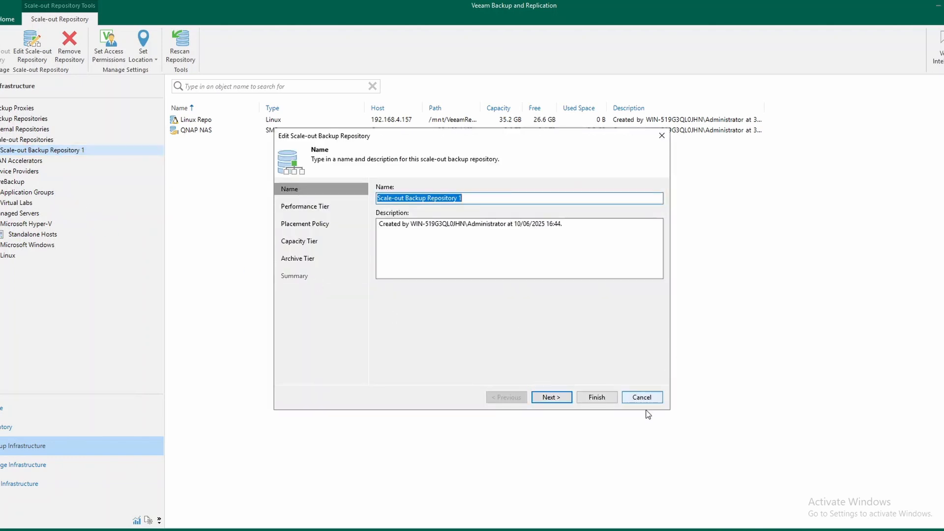
click(652, 398)
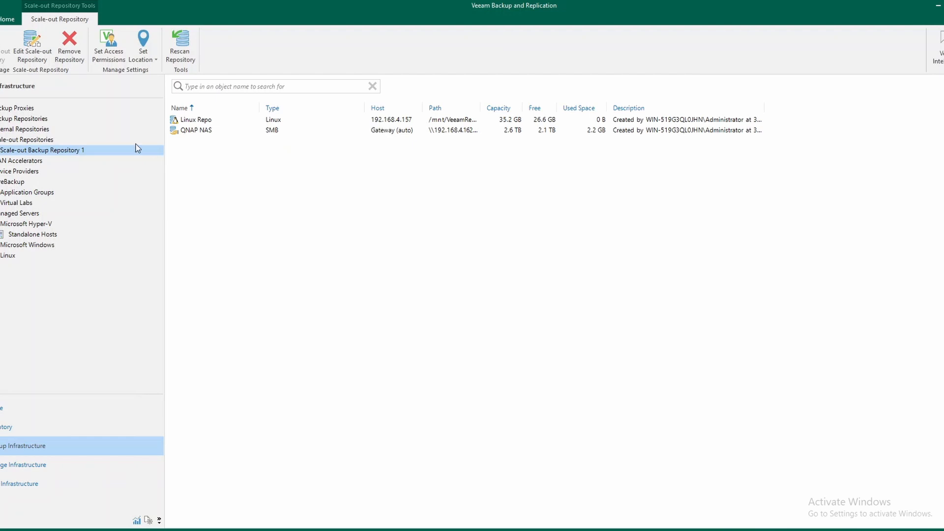
Start adding a new backup repository of the S3 Compatible object storage type, without data archiving
click(23, 122)
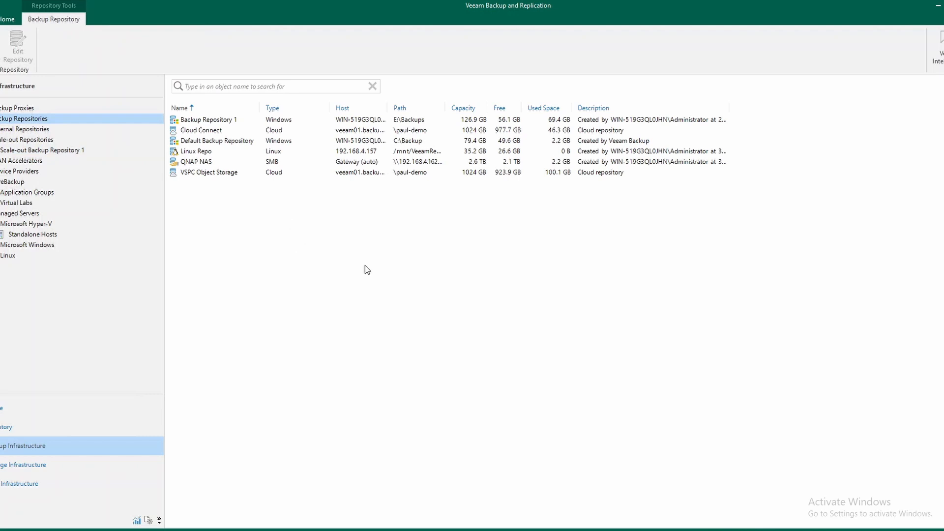
right_click(290, 229)
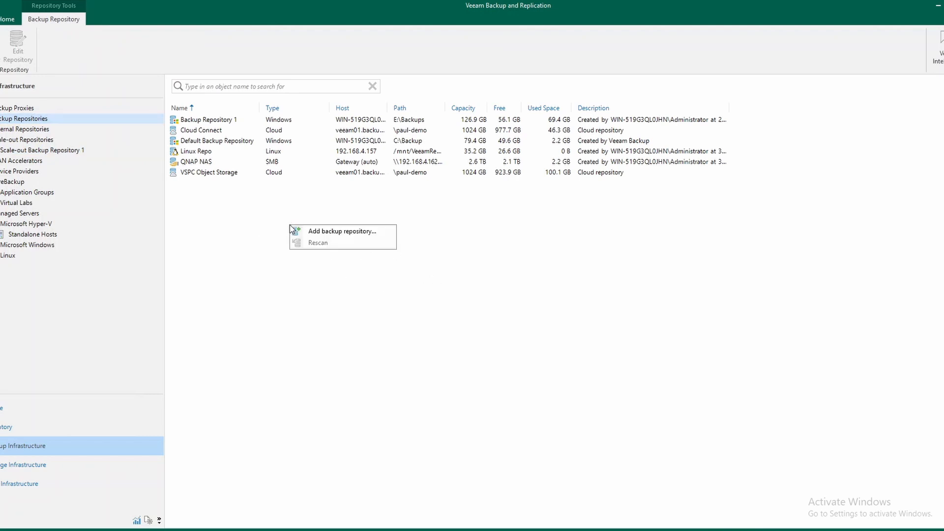
click(343, 232)
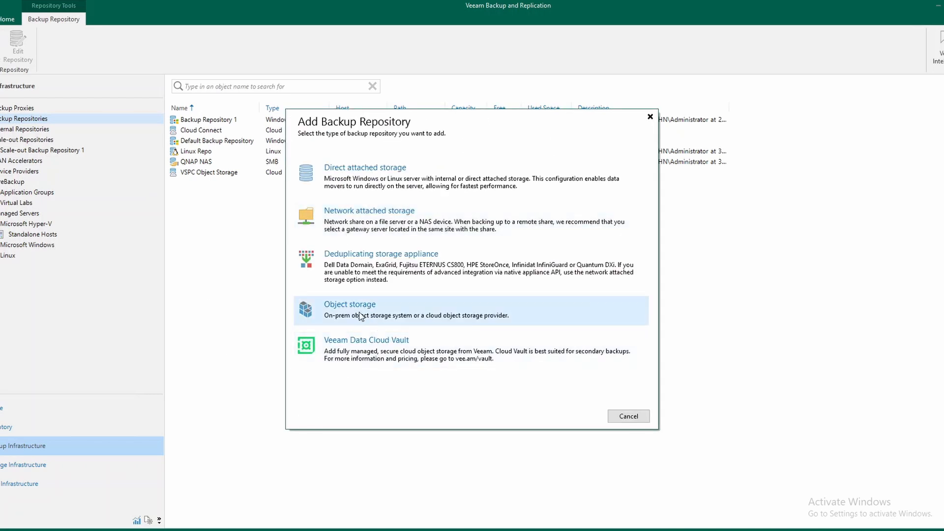
click(362, 317)
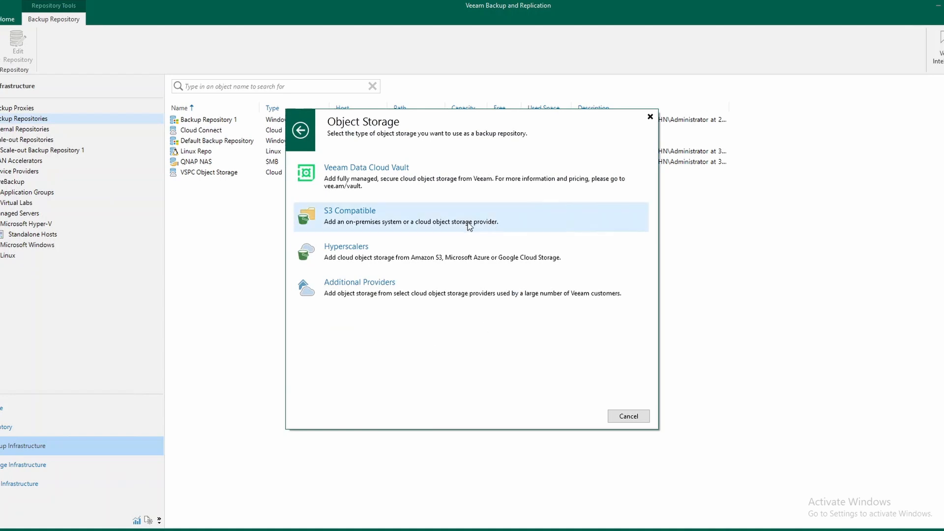
click(352, 220)
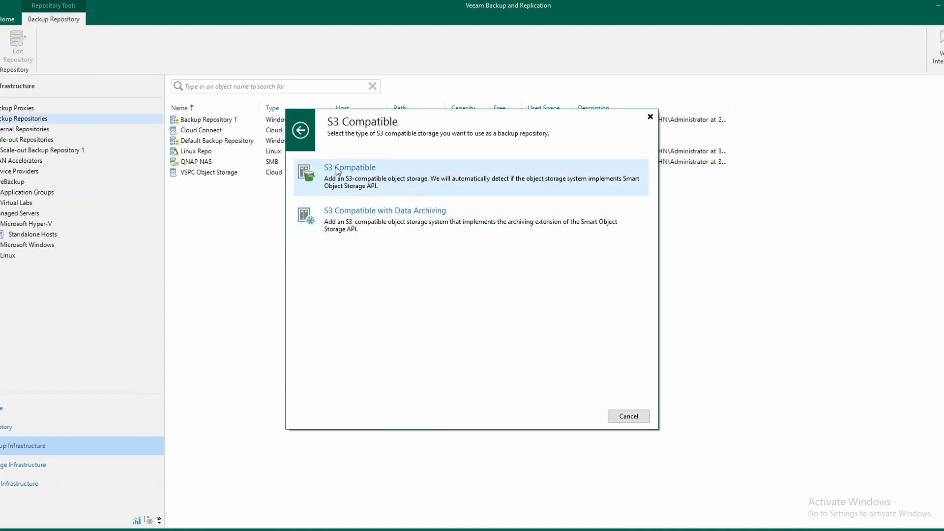
click(368, 182)
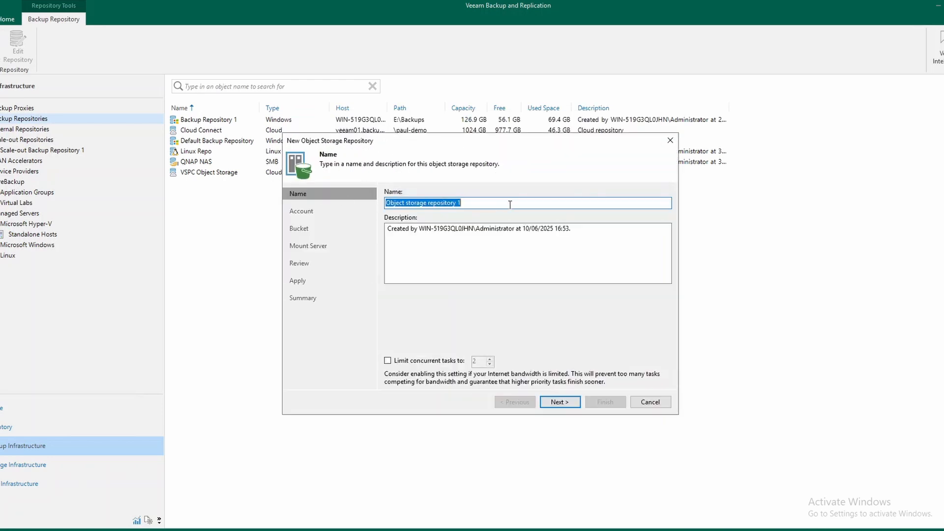
Name the object storage repository Vitanium Objecthive and set its service point to s3.uk-1.vitanium.com
text(Vitanium Objecthive)
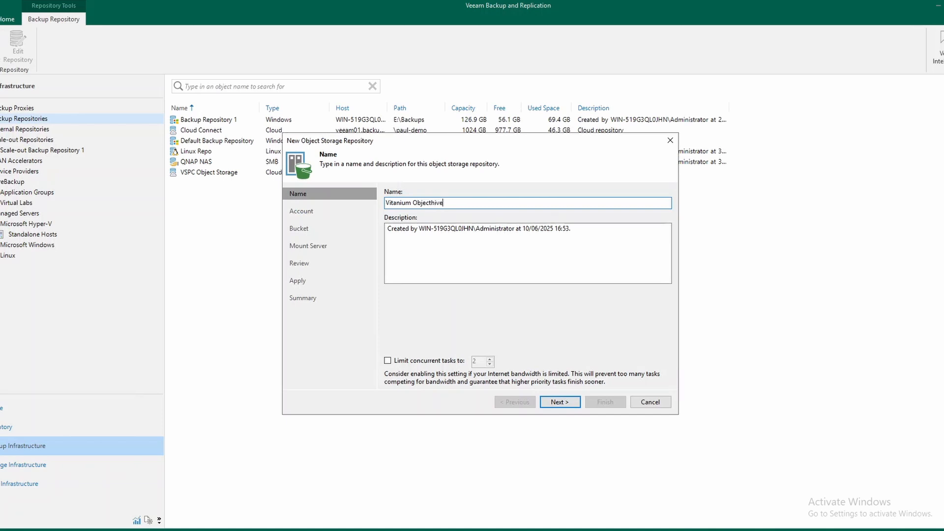
click(569, 406)
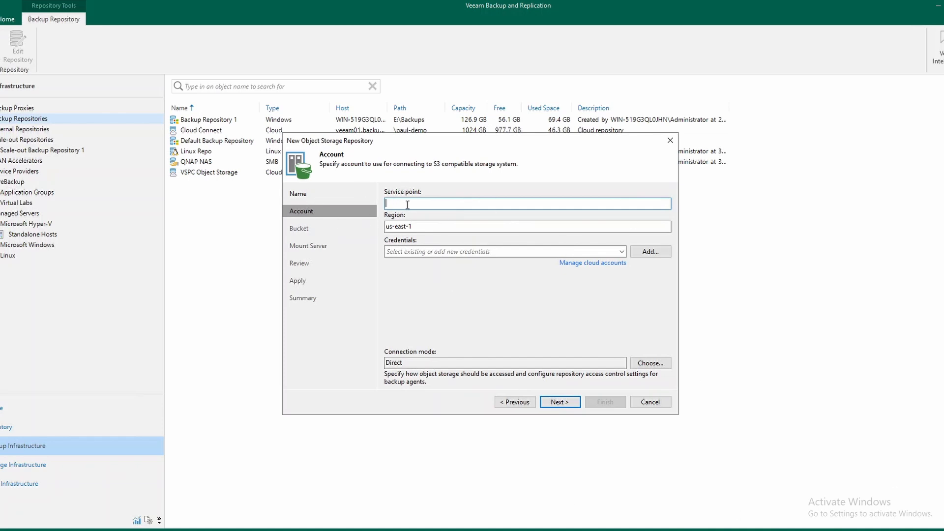
text(s3.uk-1.vitanium.com)
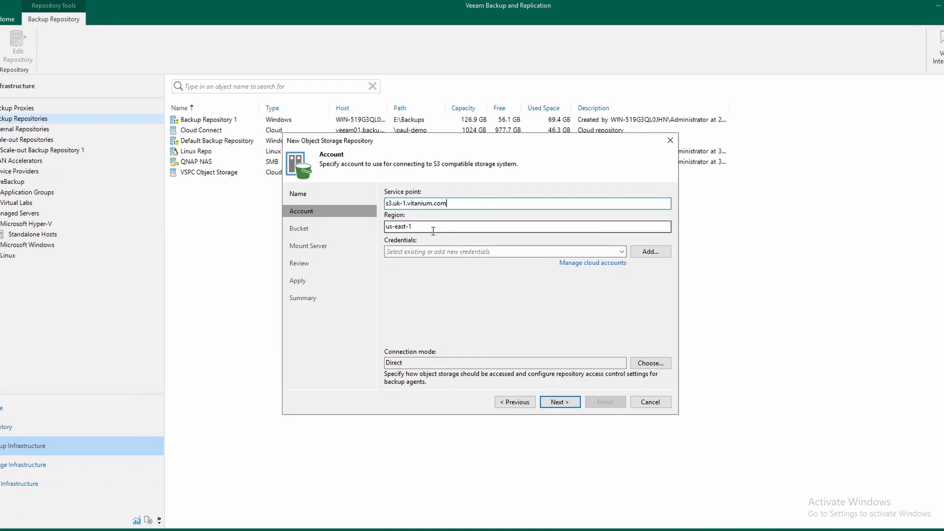
Set the region to eu-west-1 and use the existing saved credentials for the S3-compatible account
drag(414, 226, 395, 227)
click(387, 225)
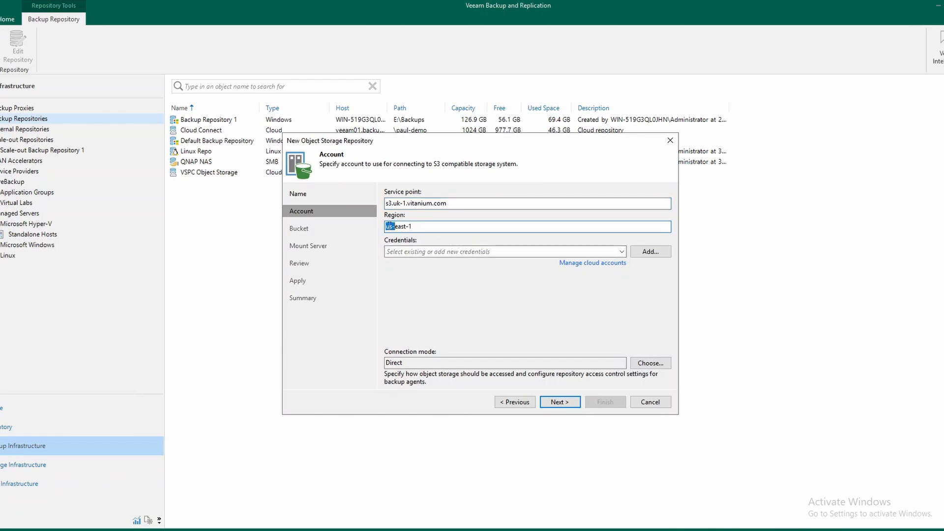
text(eu-west)
click(538, 255)
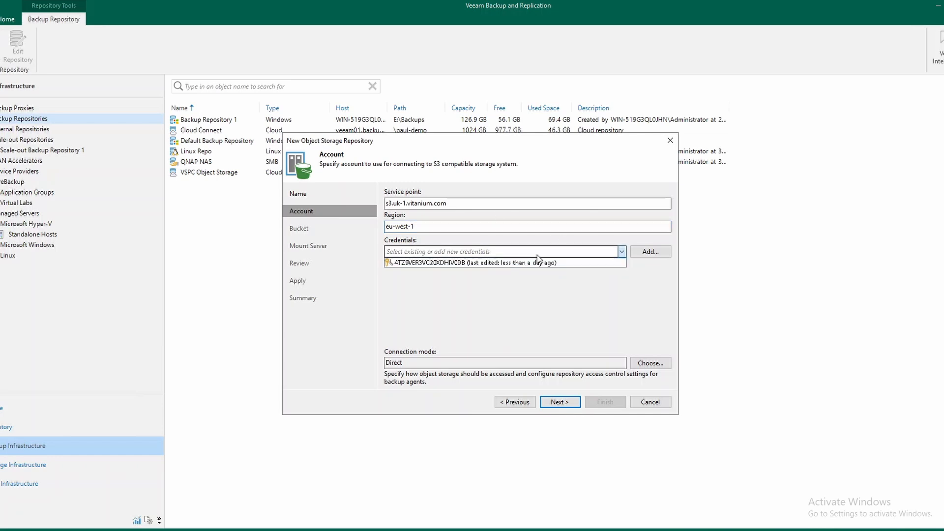
click(505, 265)
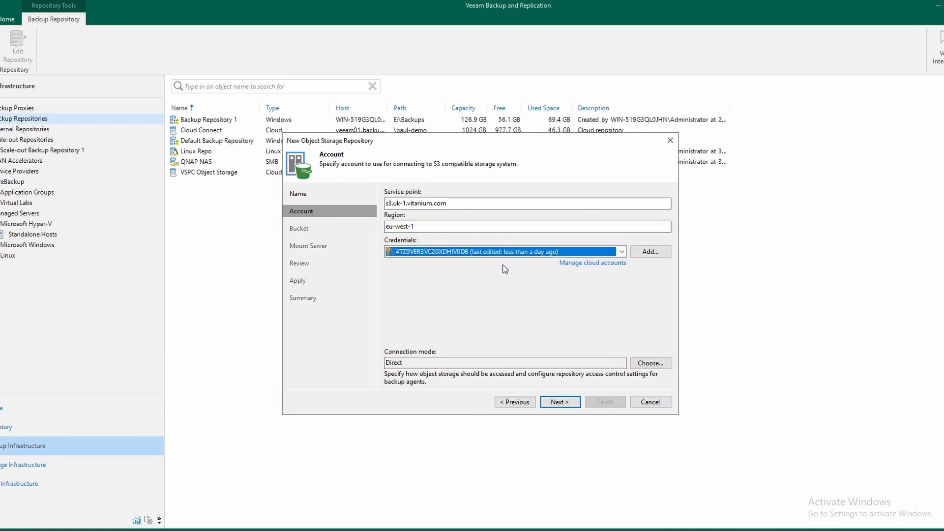
click(569, 404)
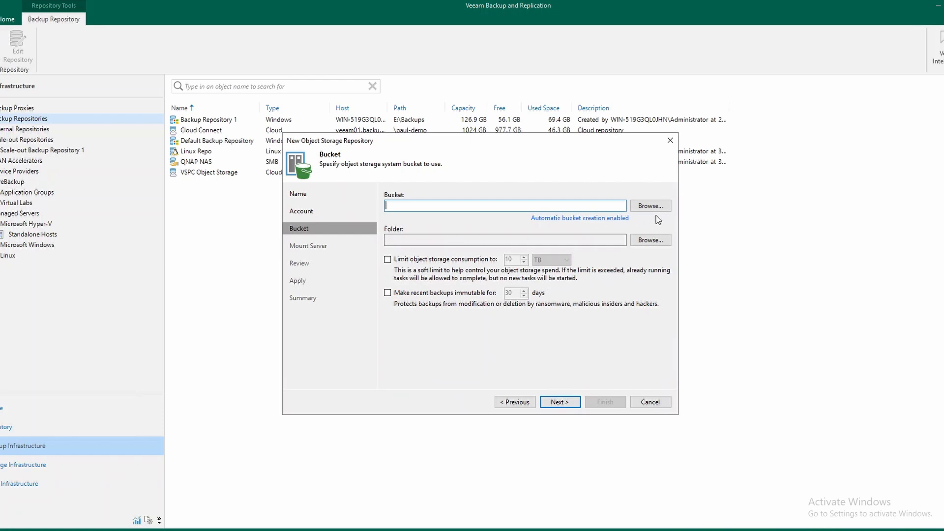
Choose demobucket01 as the bucket for the object storage repository
click(659, 209)
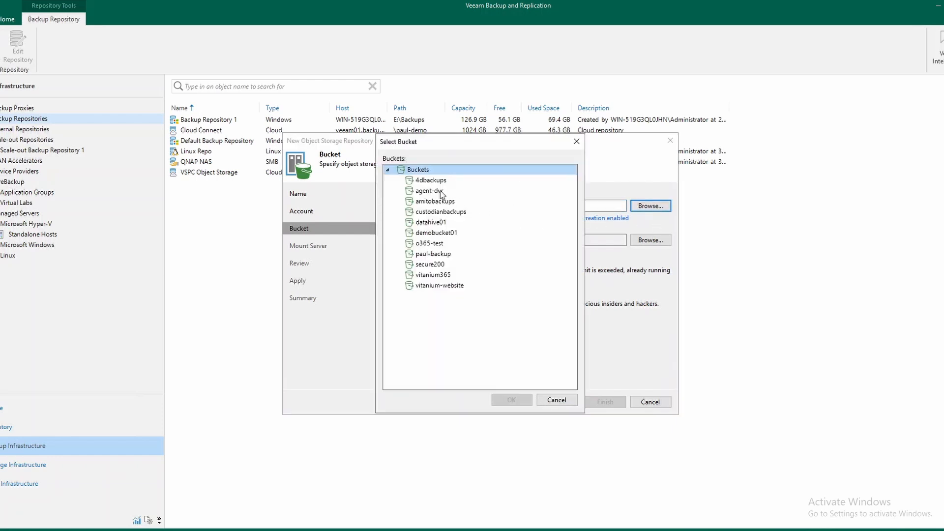
click(433, 233)
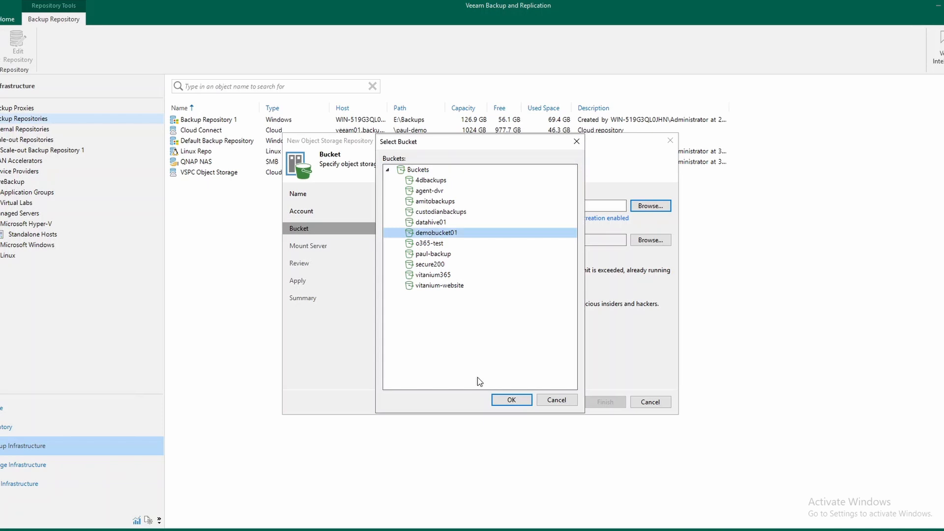
click(514, 402)
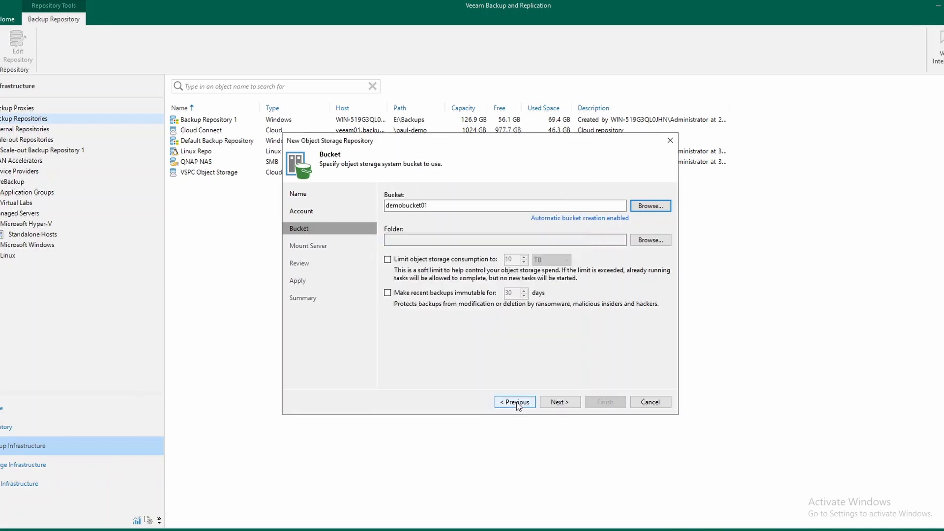
Create a folder named Veeam Backups in demobucket01 and use it as the repository folder
click(649, 241)
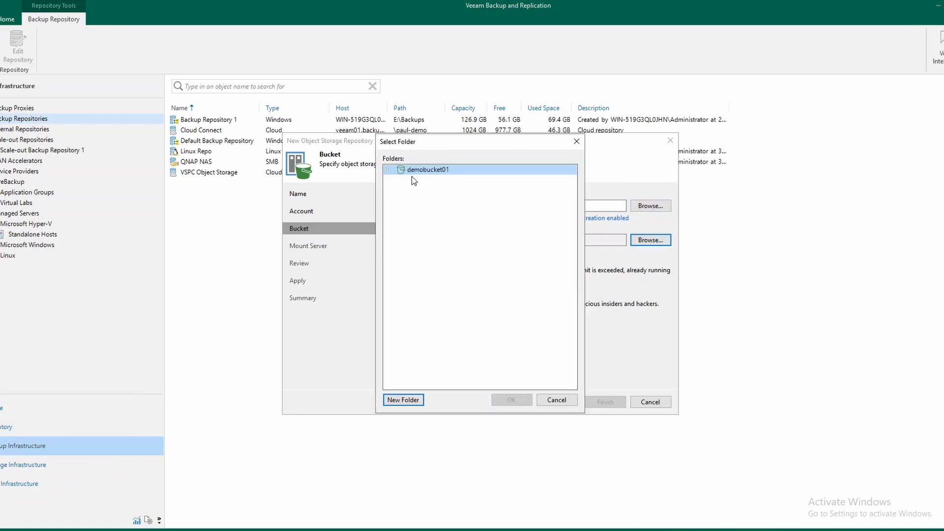
click(400, 401)
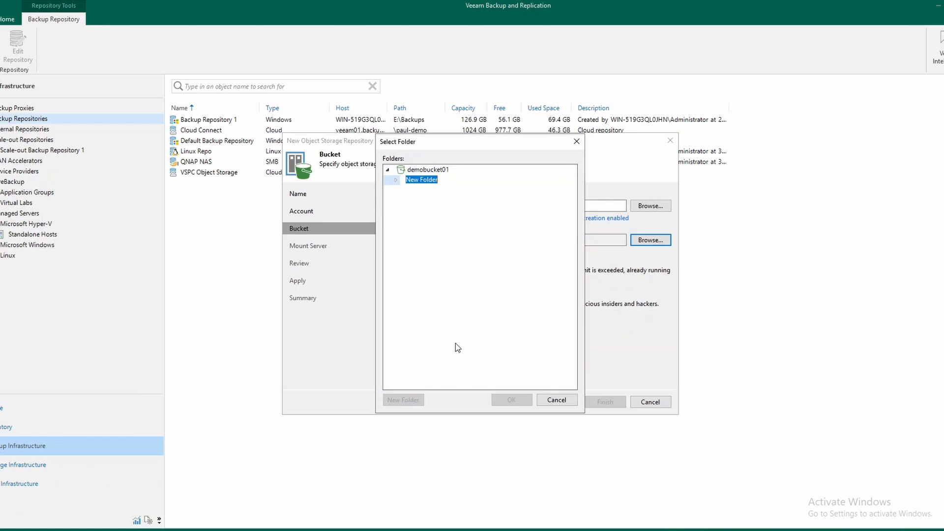
text(Veeam Backups)
key(Return)
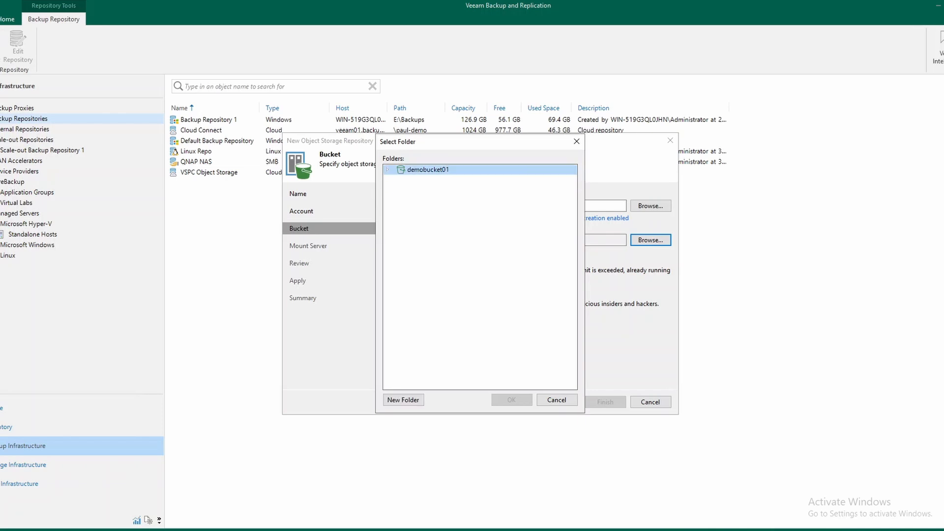
click(511, 400)
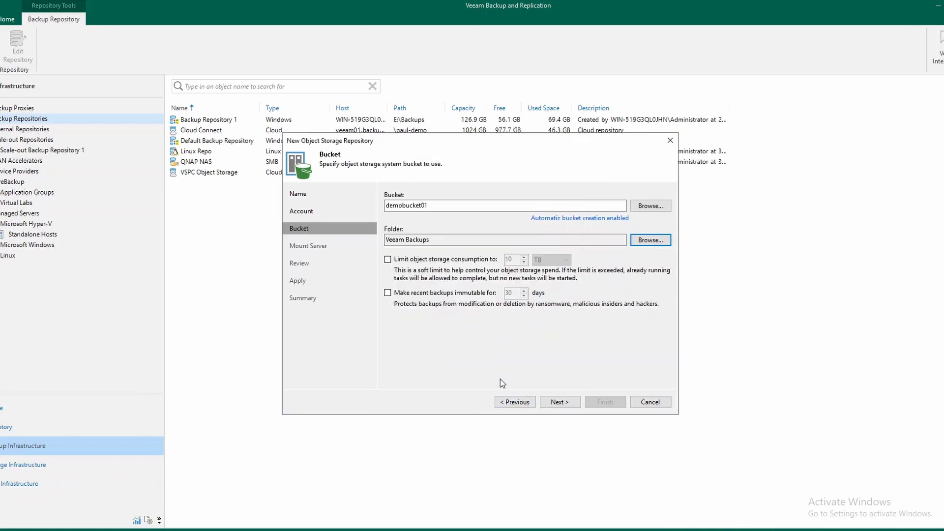
Limit object storage consumption to 10 TB and make recent backups immutable for 30 days
click(388, 259)
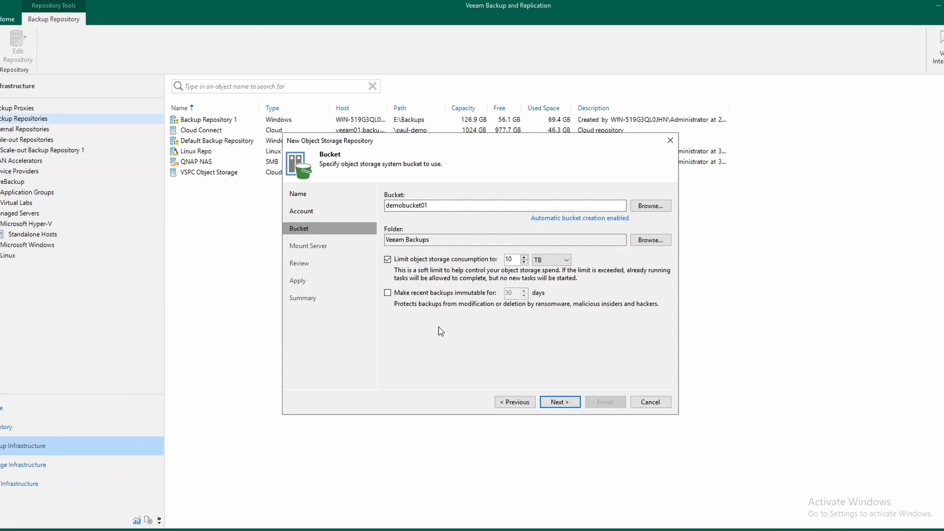
click(389, 294)
click(566, 402)
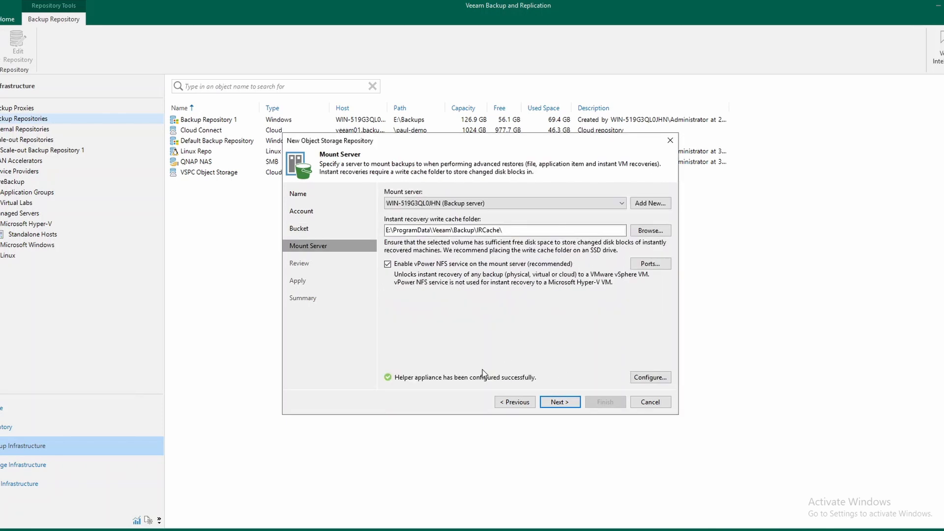
Keep the default mount server settings, apply the repository configuration without importing existing backups, and finish the wizard
click(555, 403)
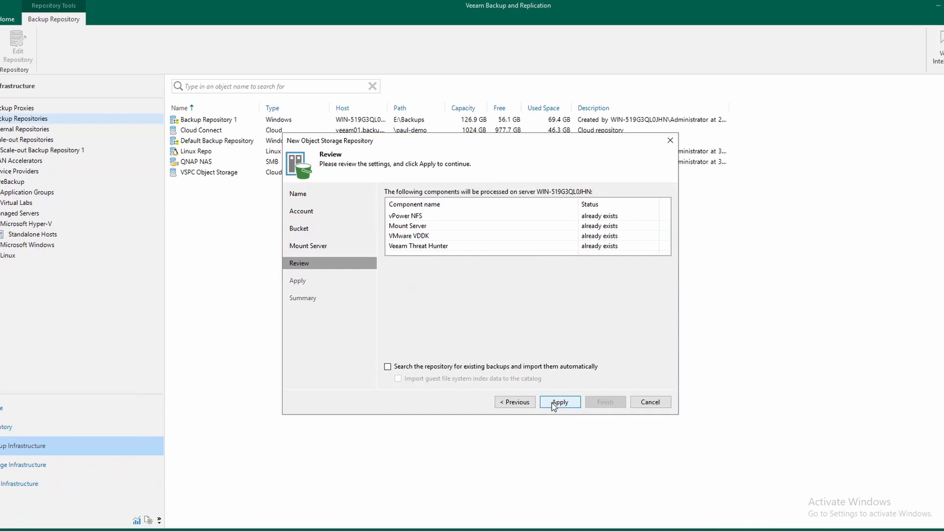
click(560, 404)
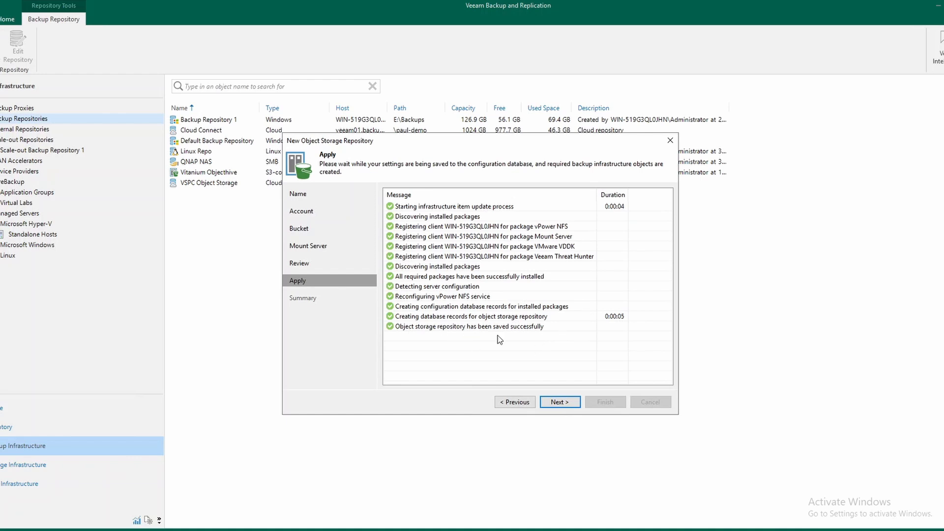
click(559, 403)
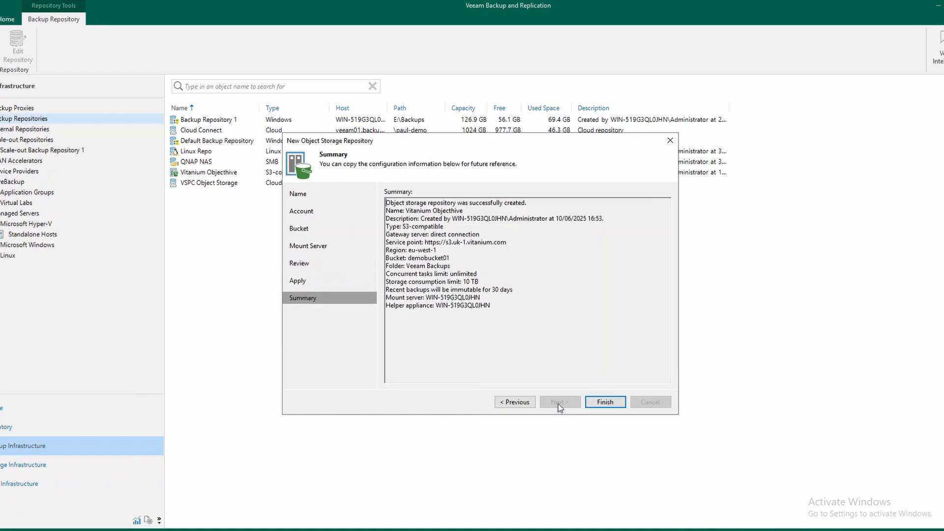
click(611, 406)
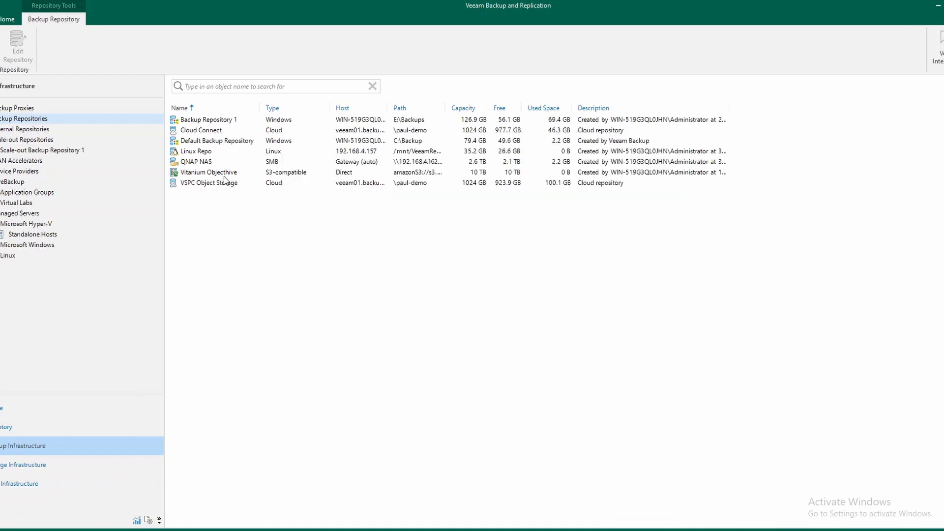
Widen the Path column to check the storage path of Vitanium Objecthive
click(186, 175)
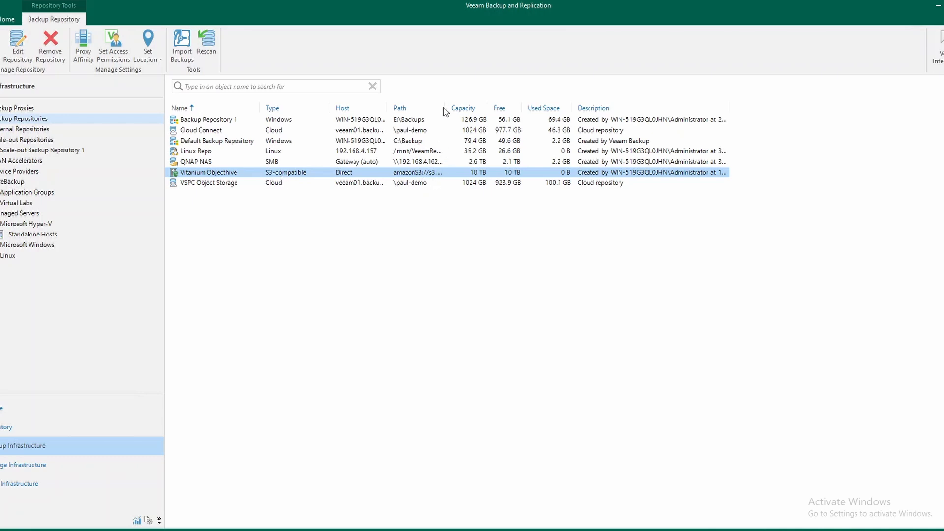
drag(445, 106, 518, 105)
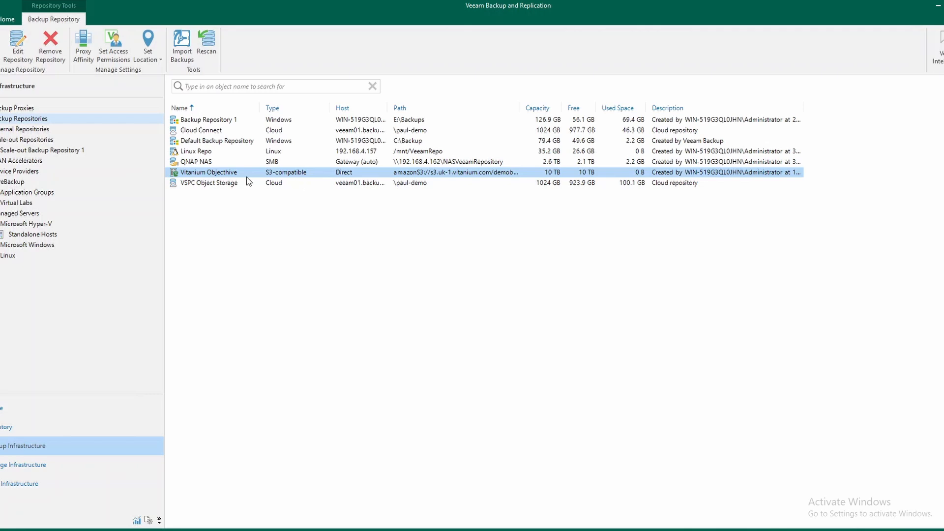
Extend the capacity tier of Scale-out Backup Repository 1 with the Vitanium Objecthive object storage
click(45, 150)
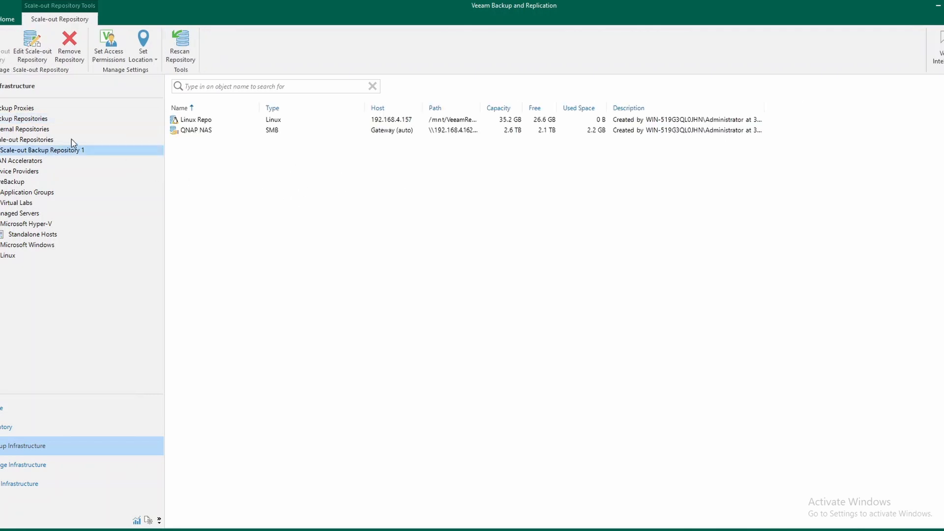
right_click(62, 150)
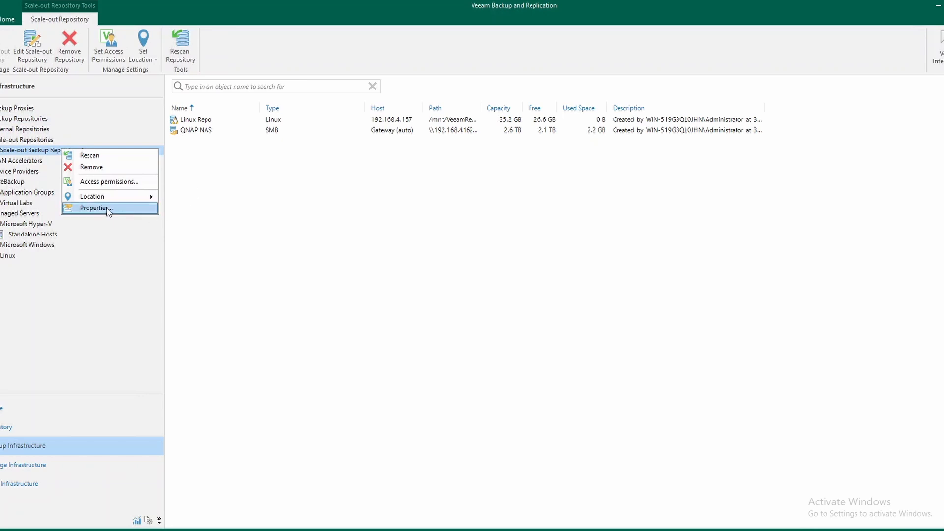
click(103, 208)
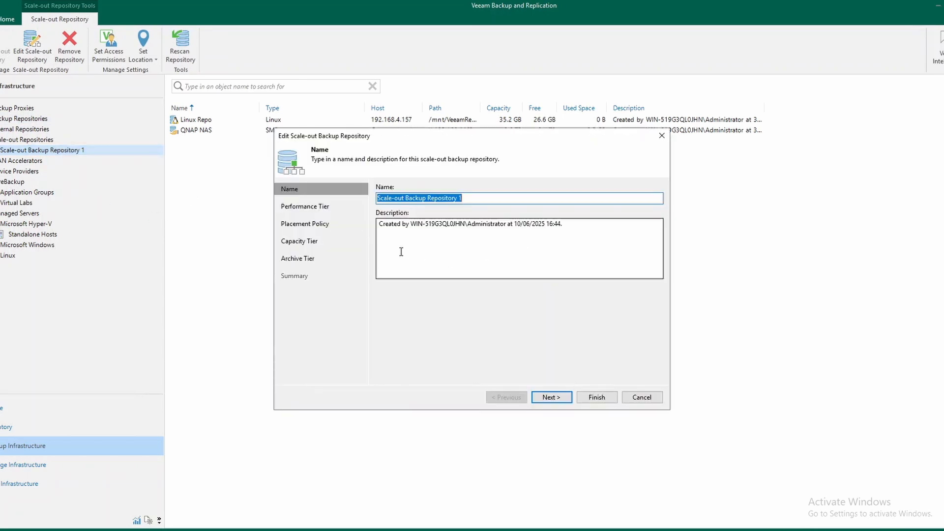
click(312, 242)
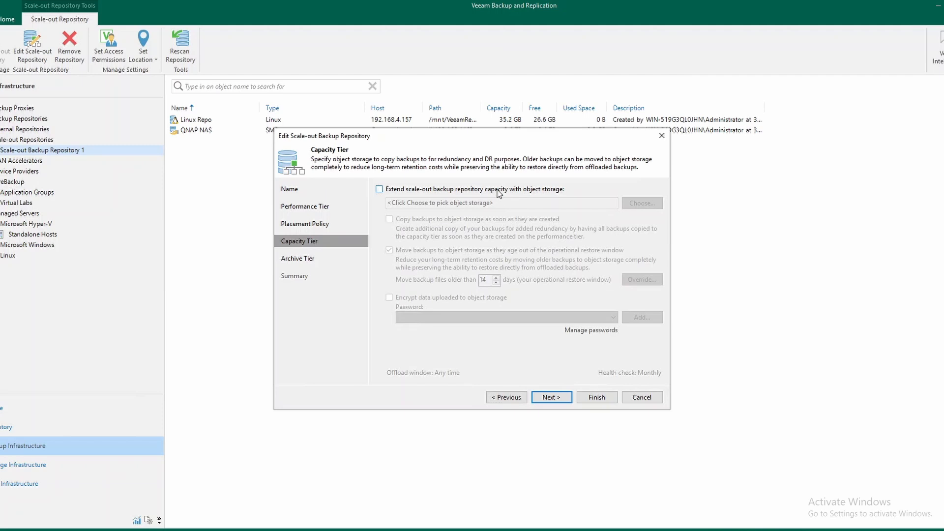
click(399, 191)
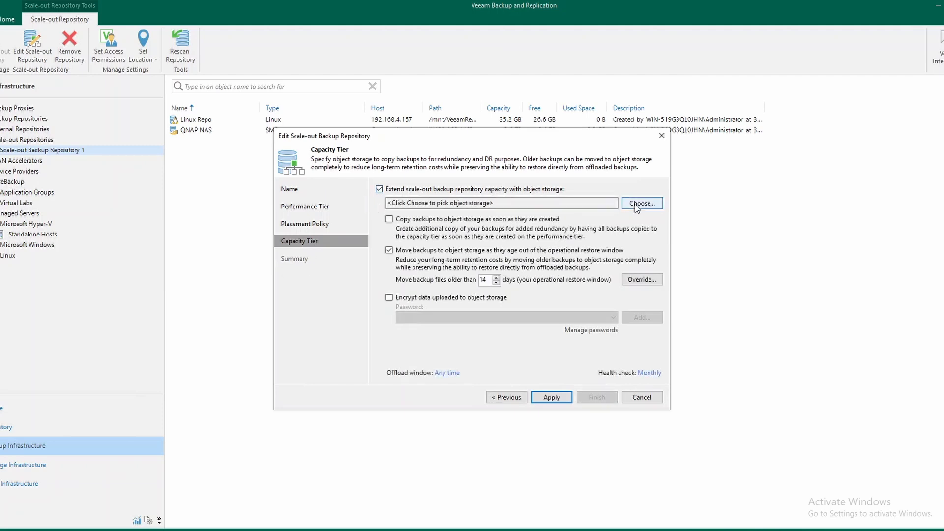
click(651, 207)
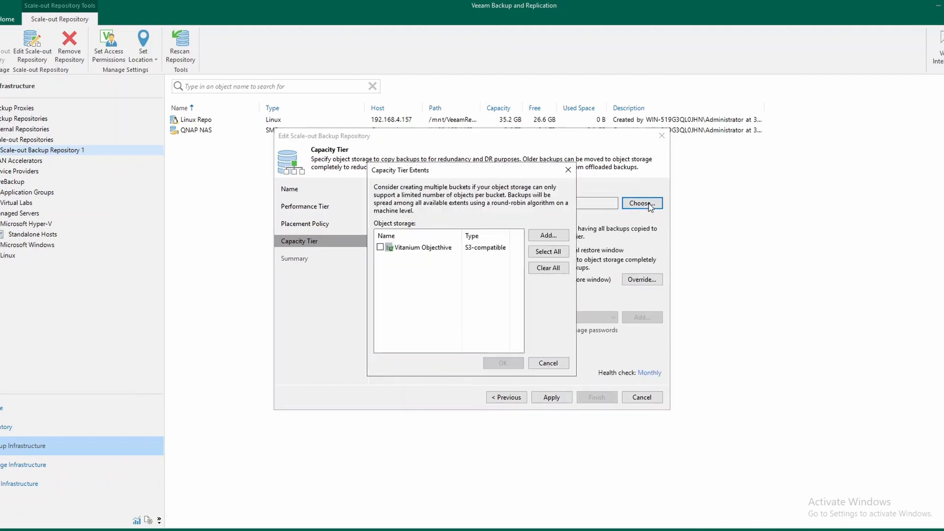
click(381, 248)
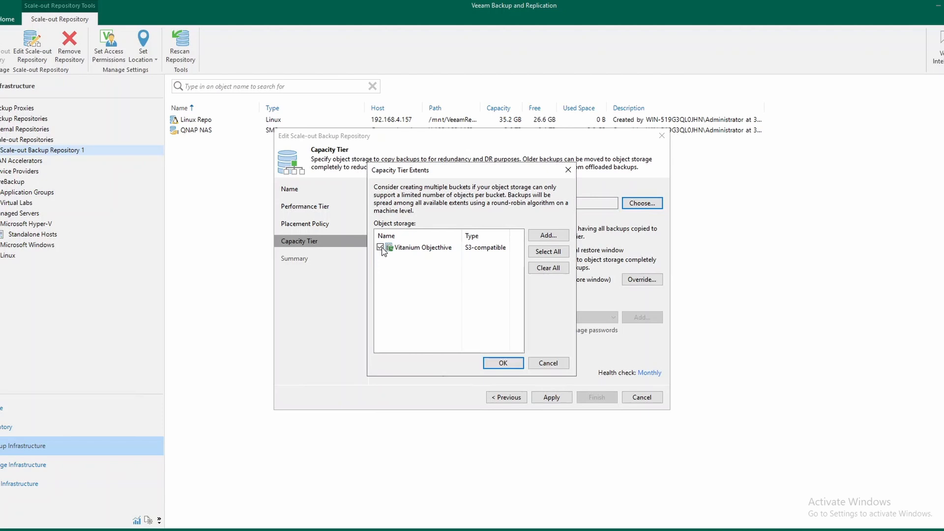
click(514, 365)
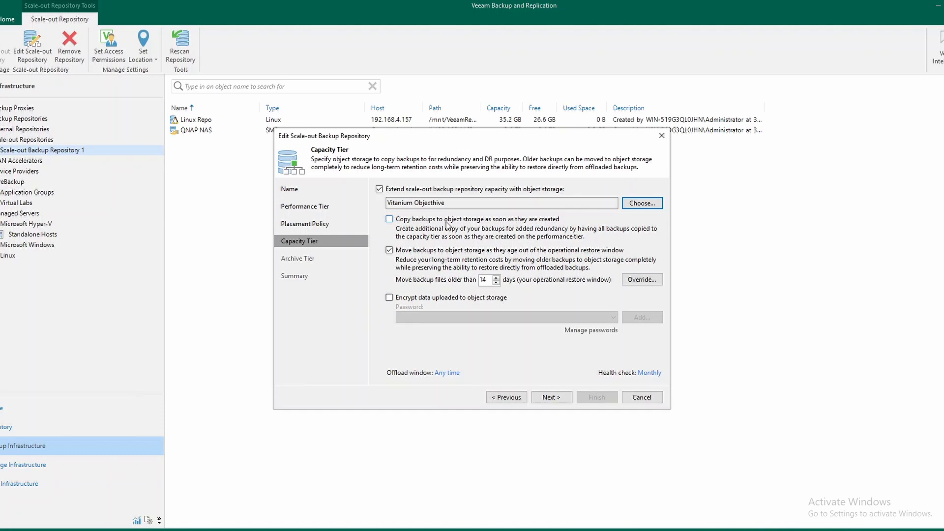
Set the capacity tier to copy backups as soon as they are created and turn off moving aged backups
click(389, 219)
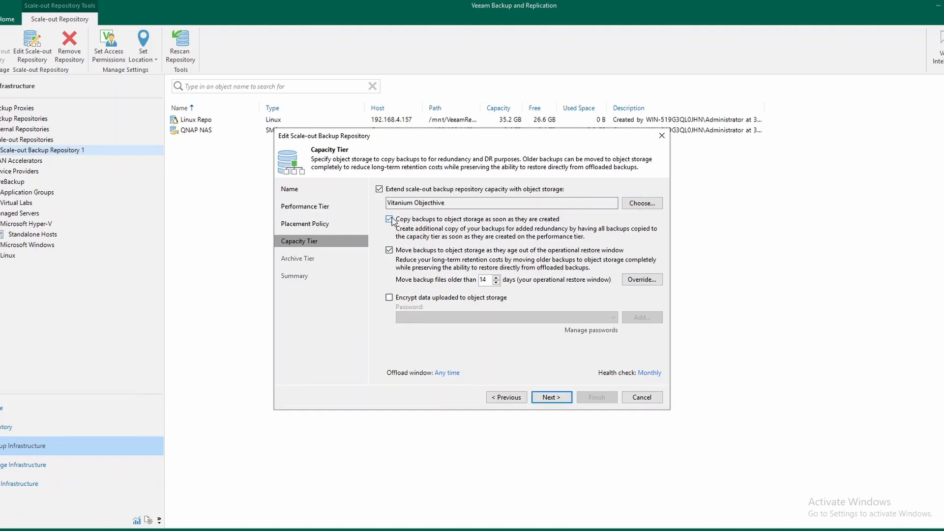
click(389, 249)
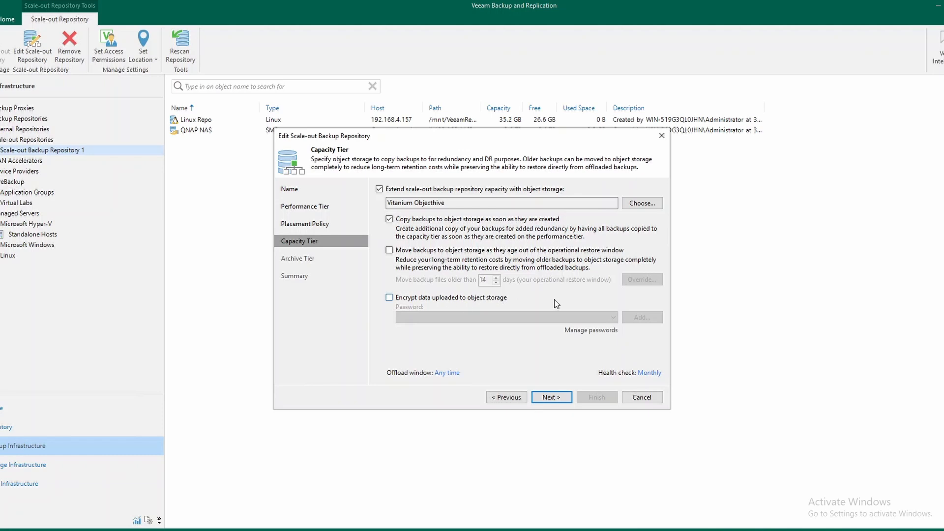
Encrypt data uploaded to the capacity tier's object storage by adding a new encryption password with the default hint
click(390, 298)
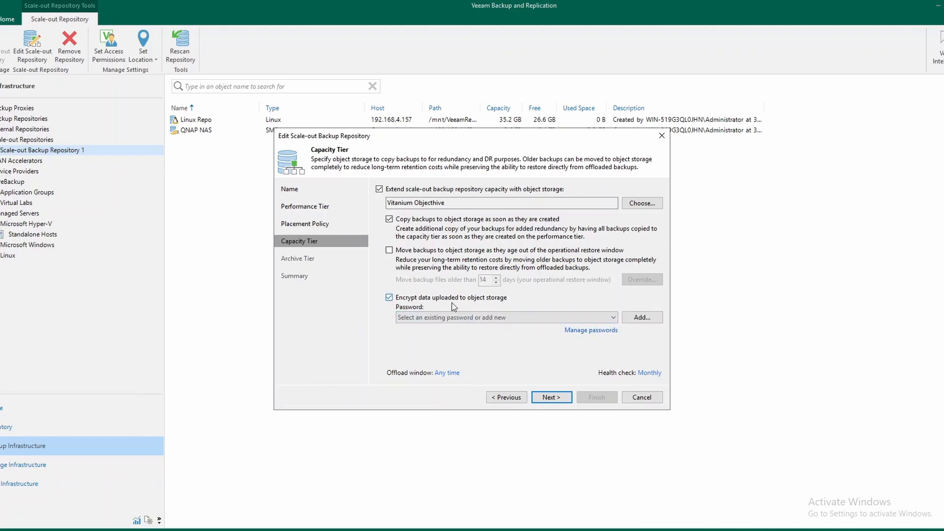
click(566, 319)
click(642, 318)
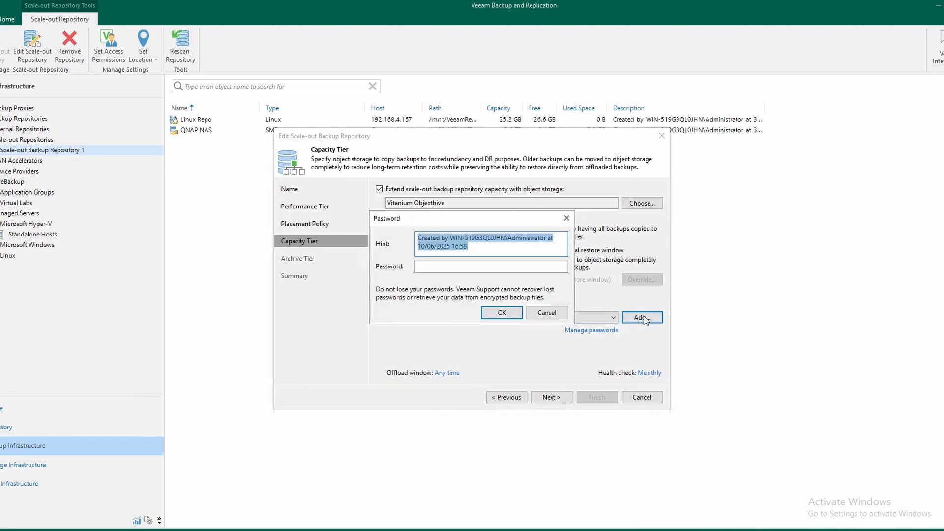
click(457, 267)
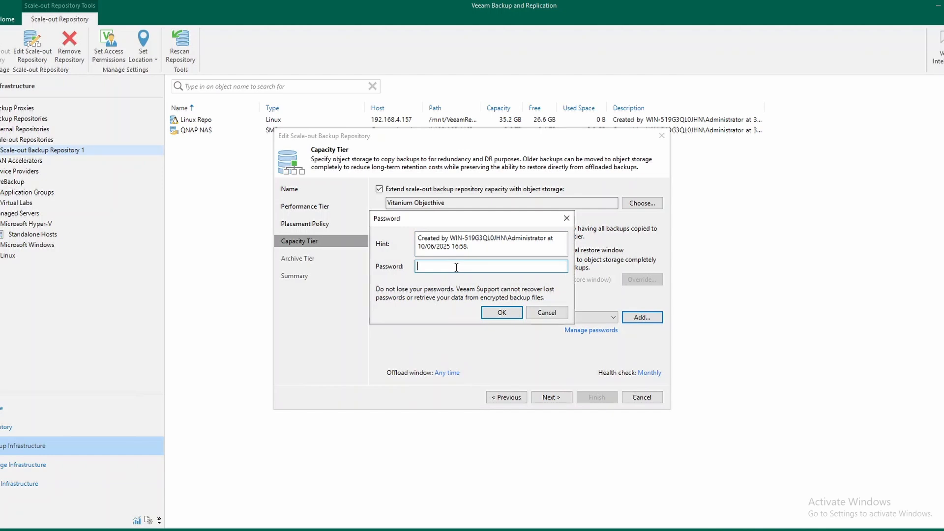
text(••••••••)
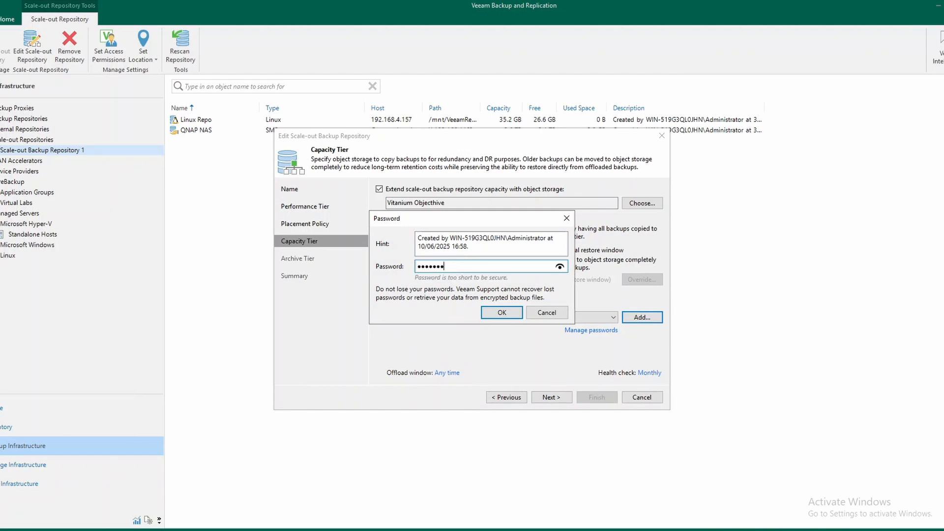
click(502, 313)
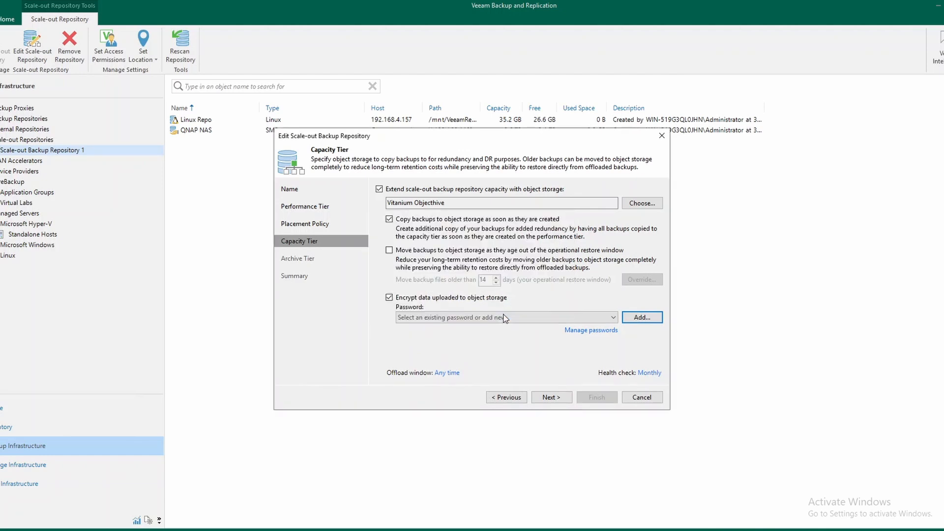
click(541, 299)
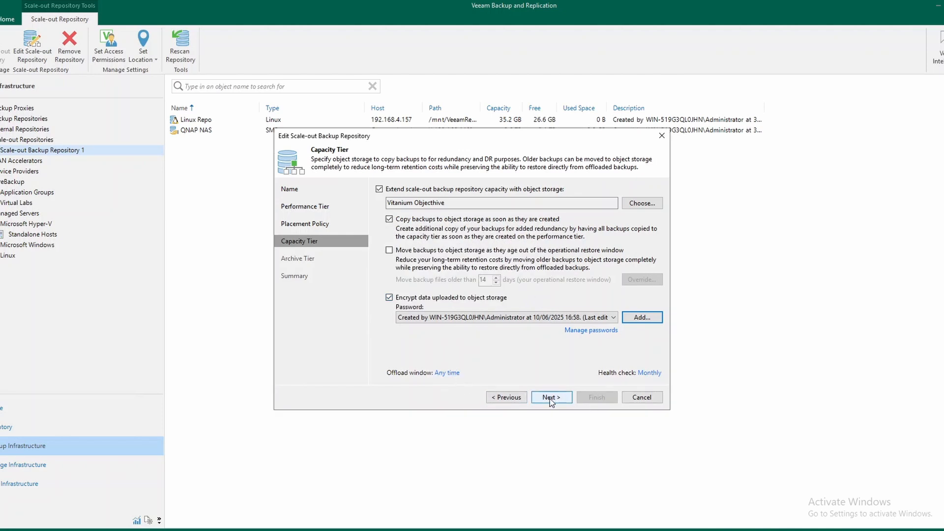
Review the permitted time periods of the capacity tier's offload window without changing the schedule
click(452, 376)
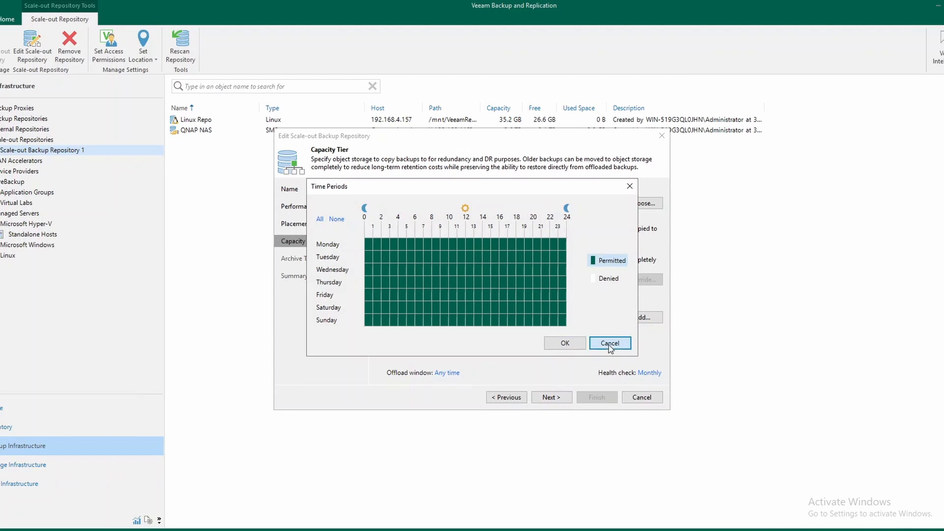
click(610, 344)
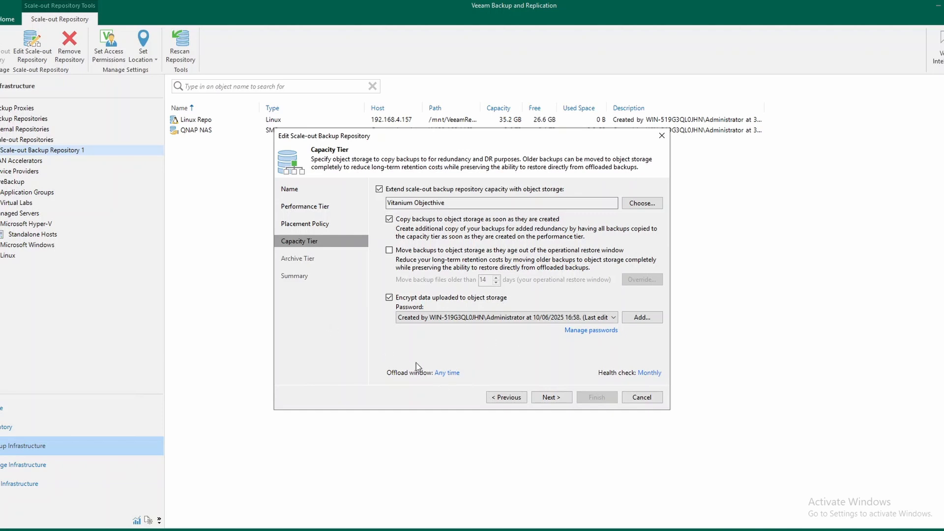
click(446, 376)
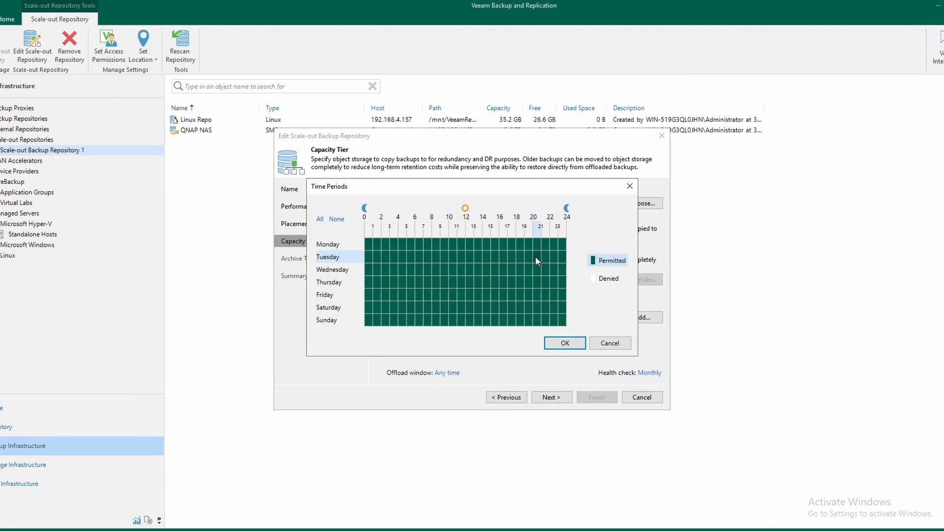
click(618, 346)
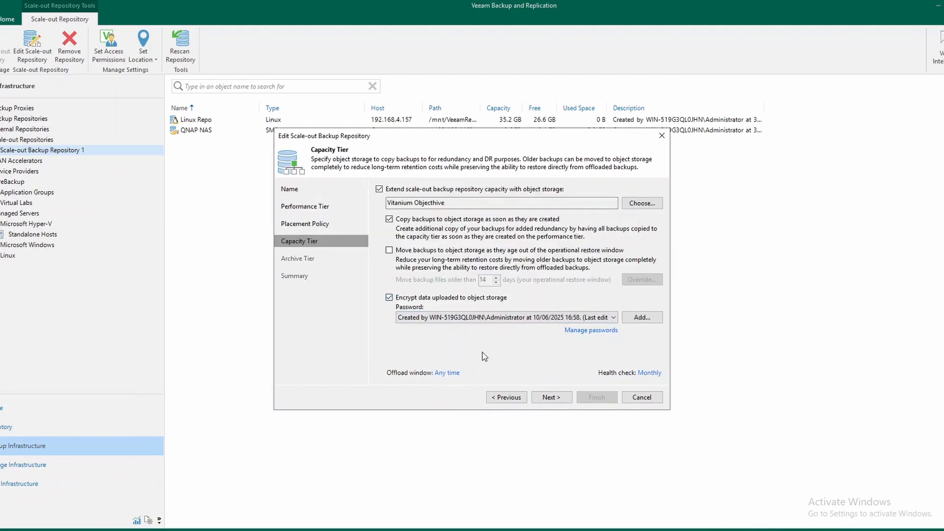
Choose to copy all existing backups to object storage, apply the changes without an archive tier, and finish the wizard
click(565, 402)
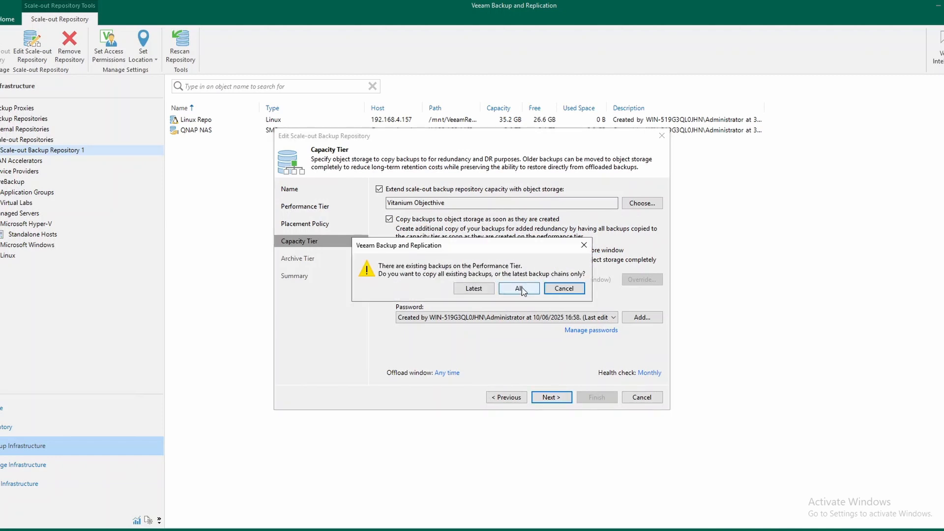
click(521, 289)
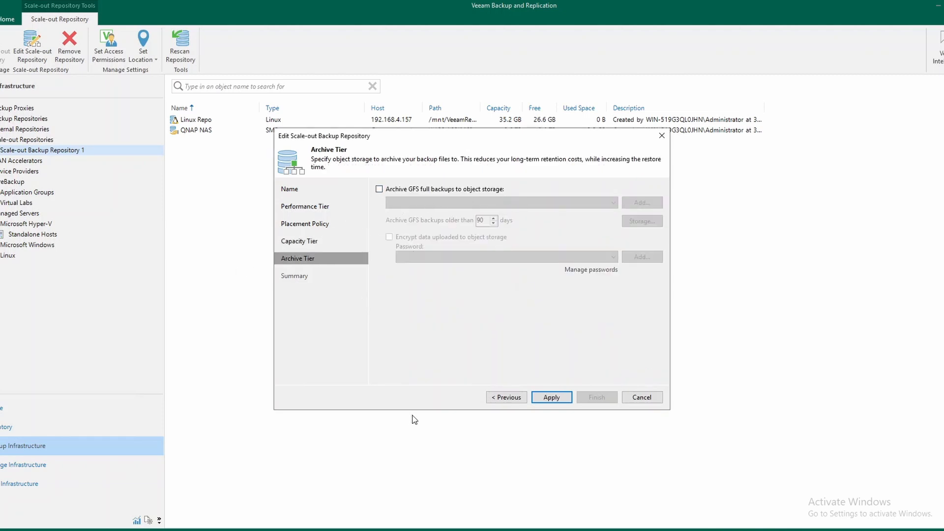
click(553, 397)
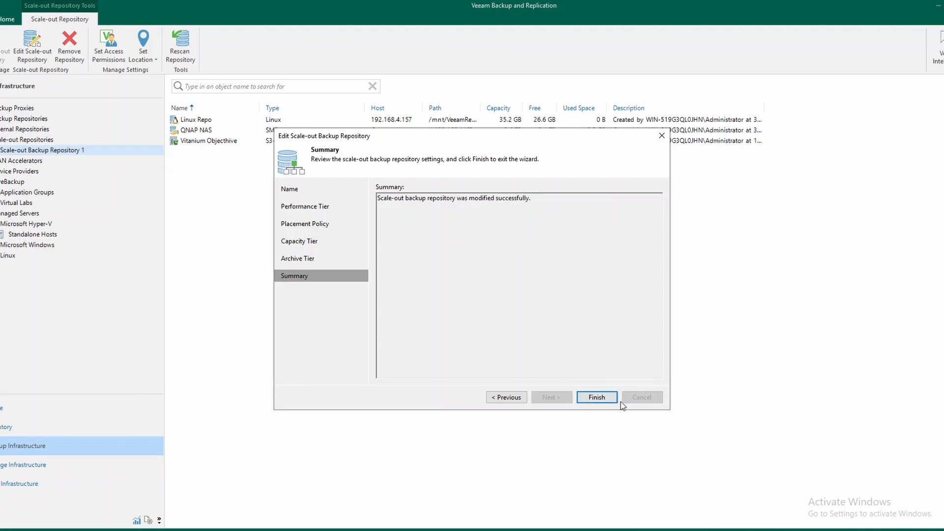
click(602, 397)
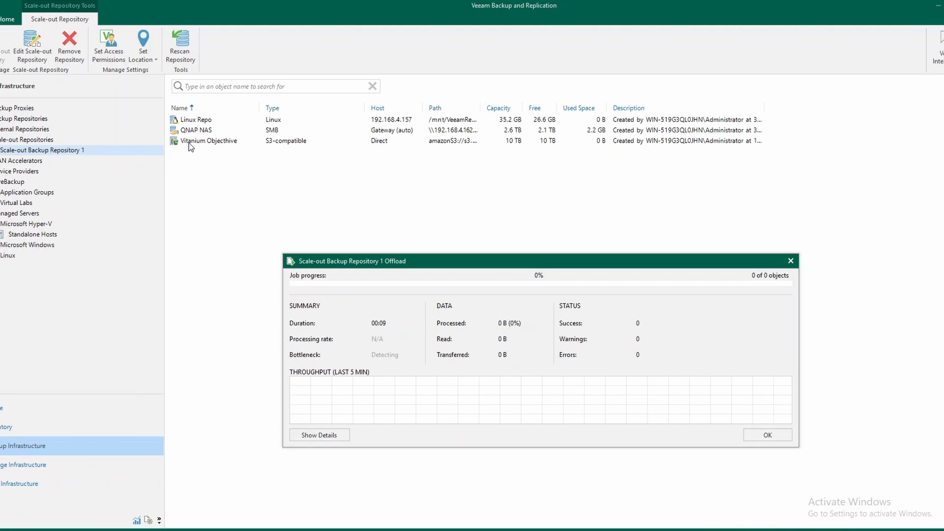
Examine the Scale-out Backup Repository 1 offload progress and the detailed log of the Backup Job 2 (SOBR) transfer
drag(432, 257, 400, 193)
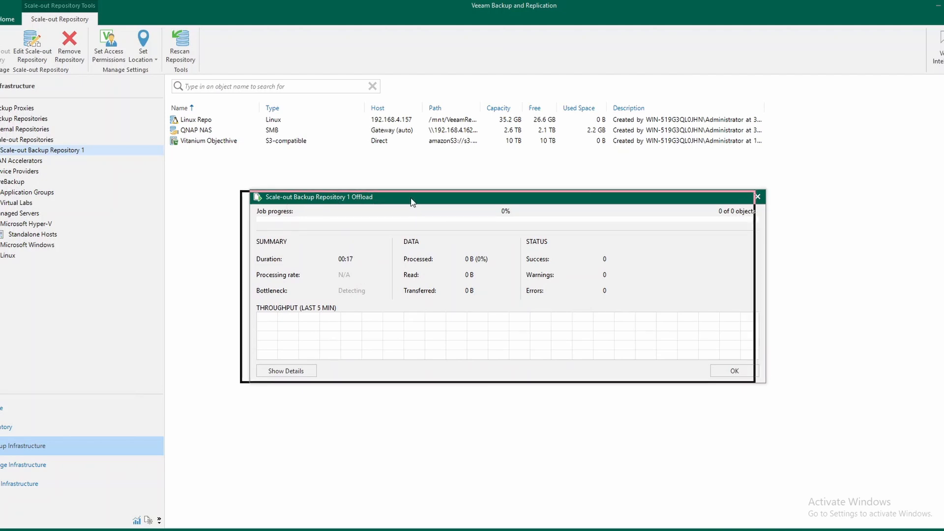
drag(422, 201, 411, 203)
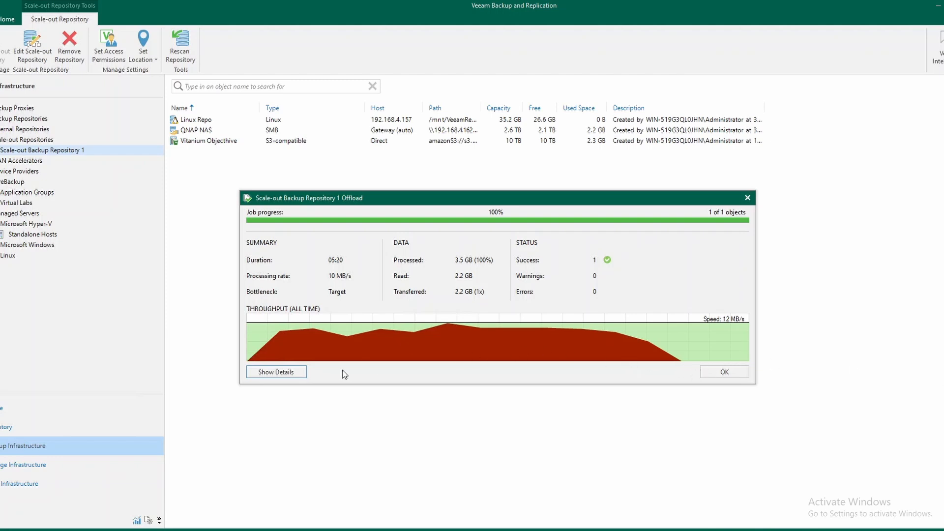
click(299, 375)
click(319, 385)
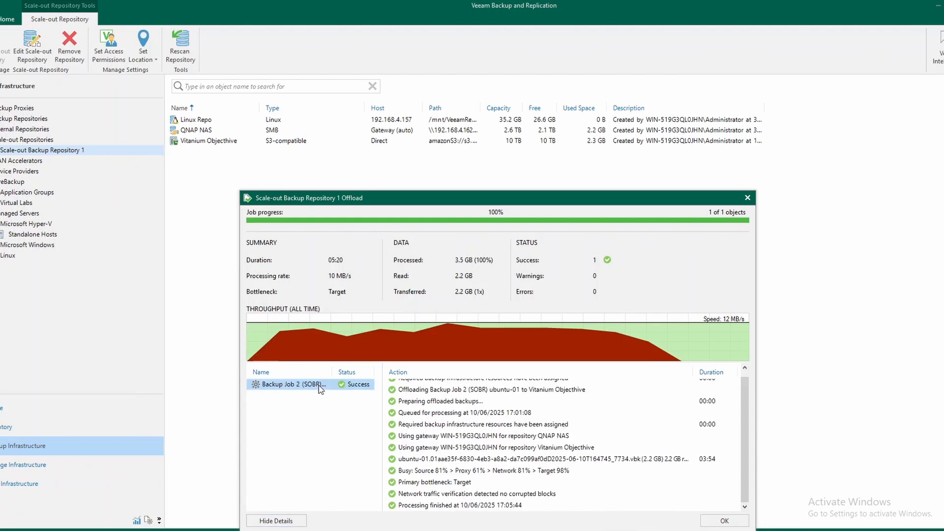
click(733, 521)
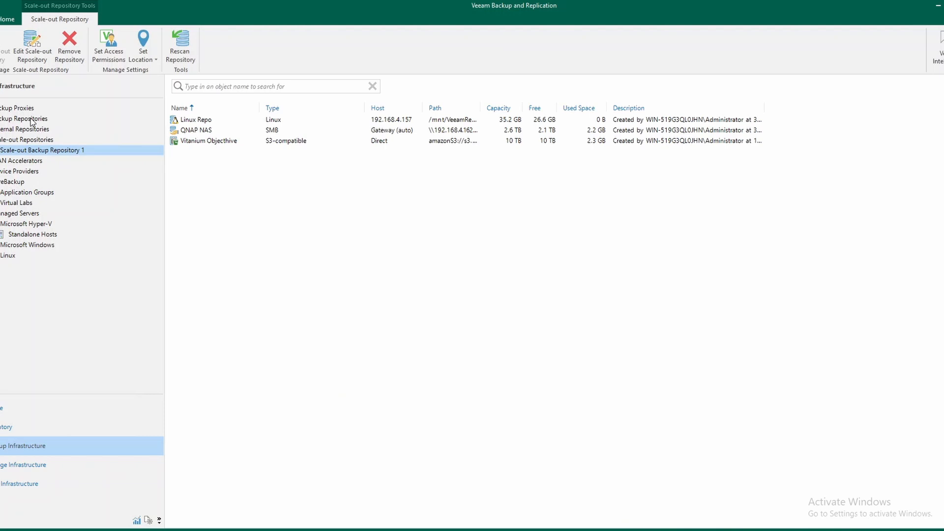
Inspect the ubuntu-01 backup of Backup Job 2 (SOBR) in both the capacity tier and disk backups
click(26, 408)
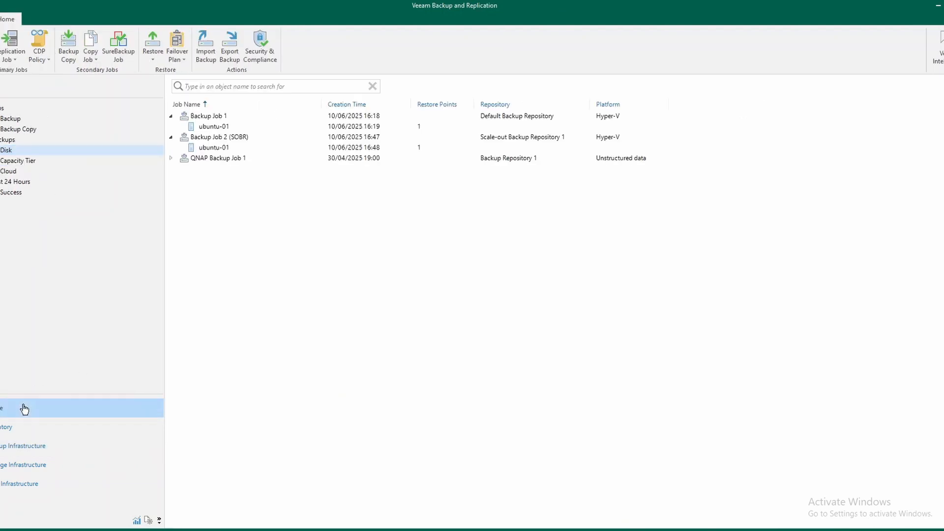
click(11, 163)
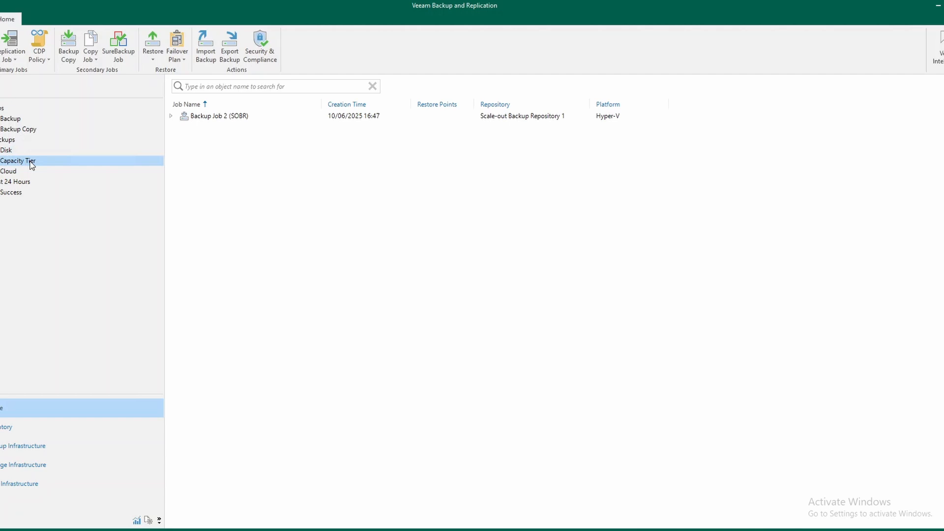
click(170, 116)
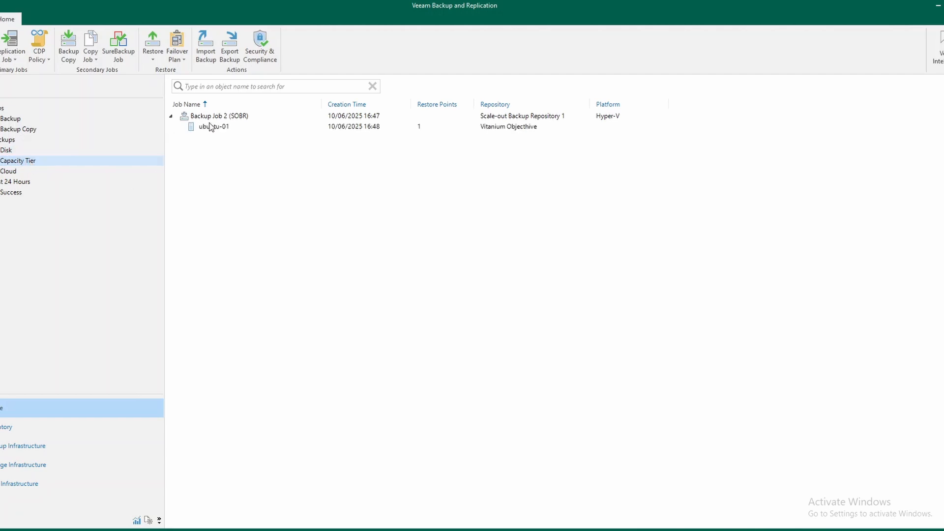
click(236, 126)
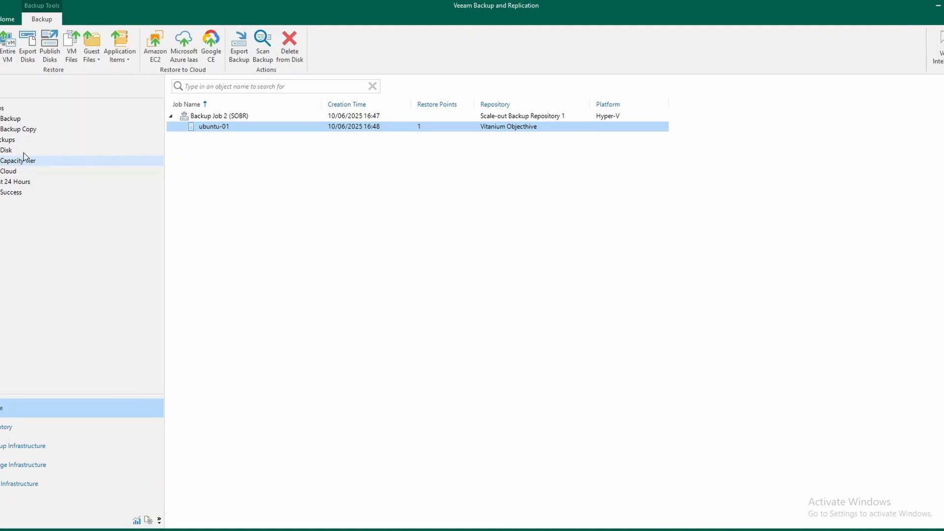
click(7, 151)
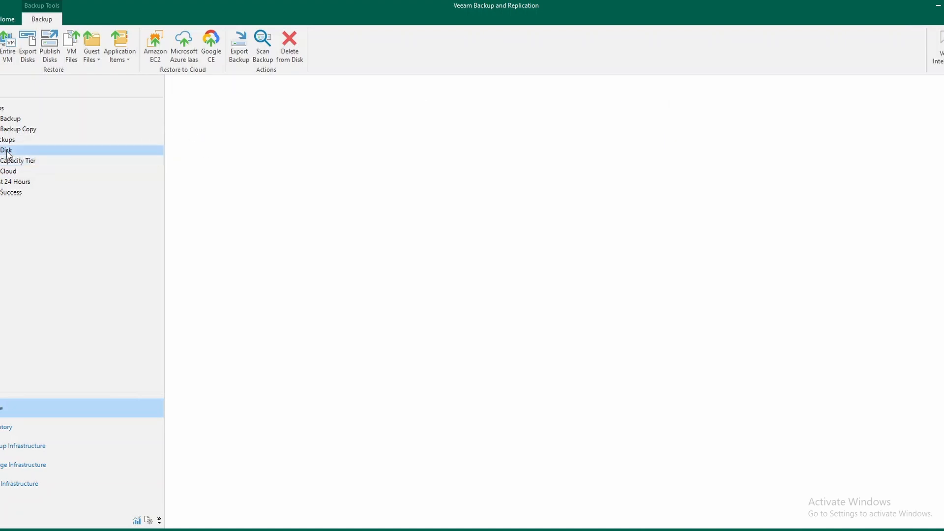
click(222, 148)
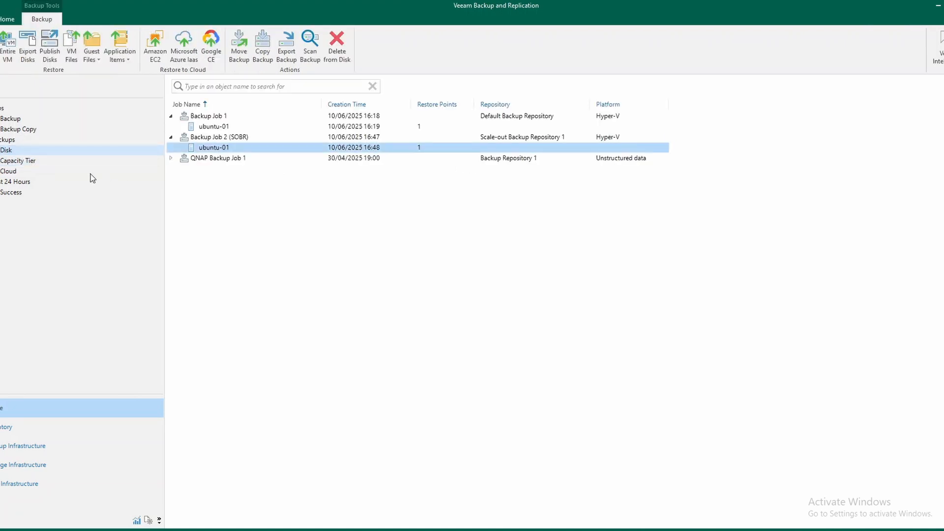
Compare the restore actions available for the ubuntu-01 backup of Backup Job 2 (SOBR) in the capacity tier and on disk
click(17, 162)
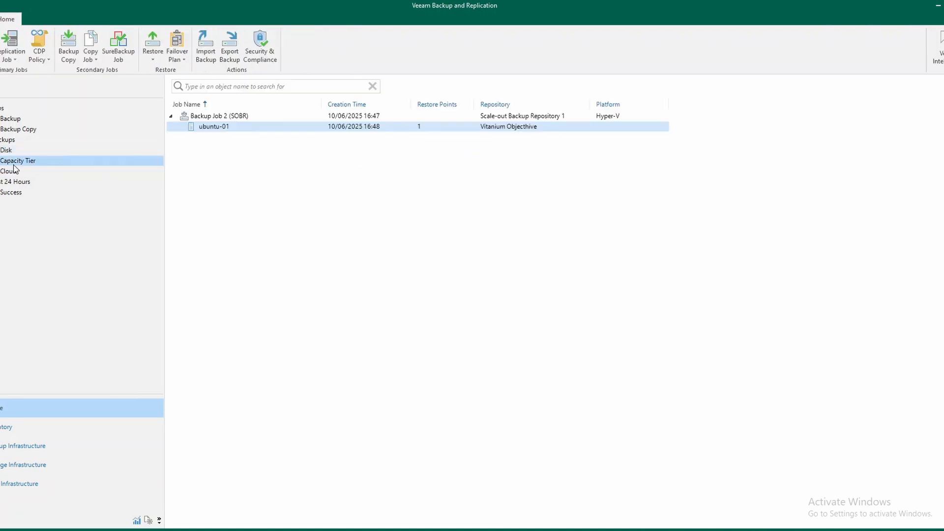
right_click(243, 128)
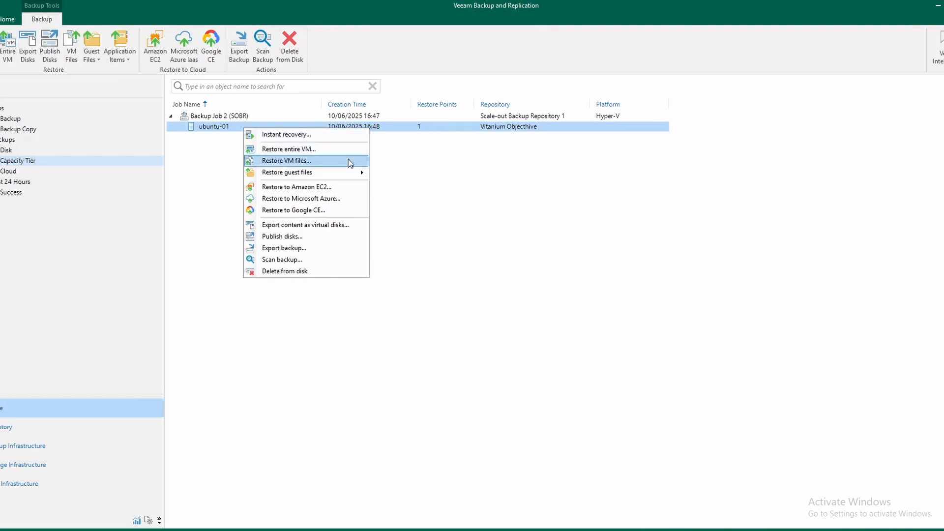
click(6, 151)
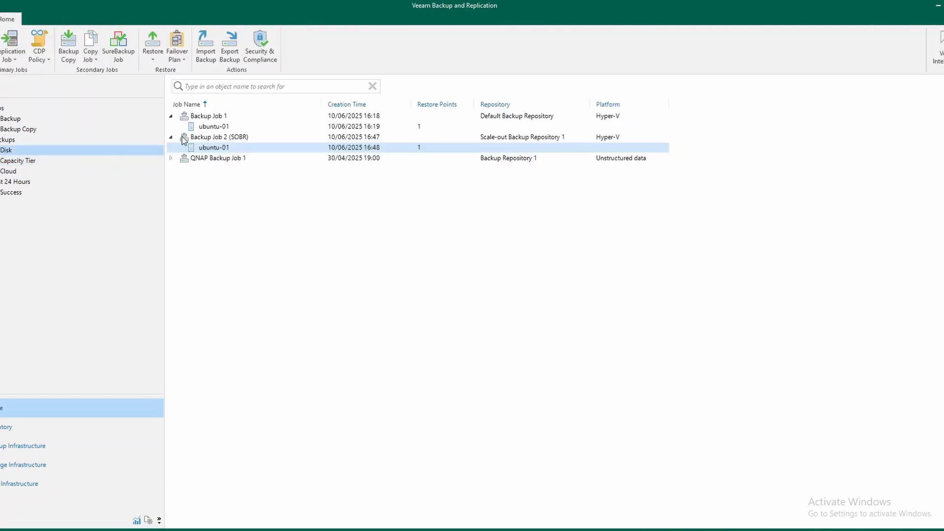
right_click(235, 148)
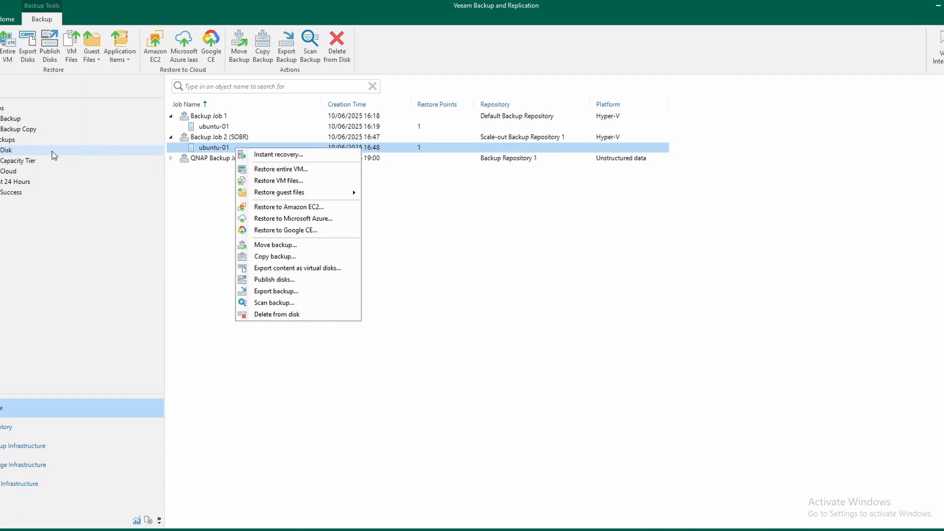
click(16, 162)
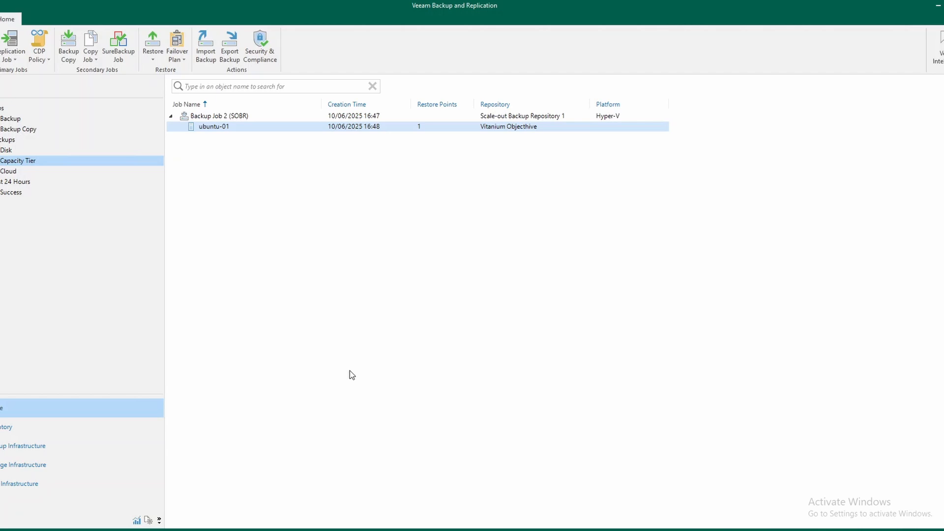
click(20, 147)
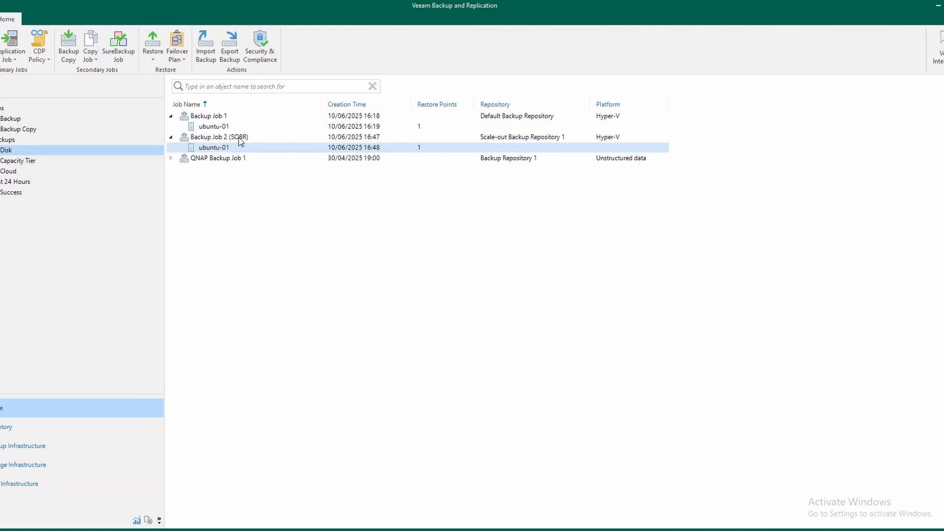
Try to delete the ubuntu-01 backup from the capacity tier and close the deletion log
click(28, 162)
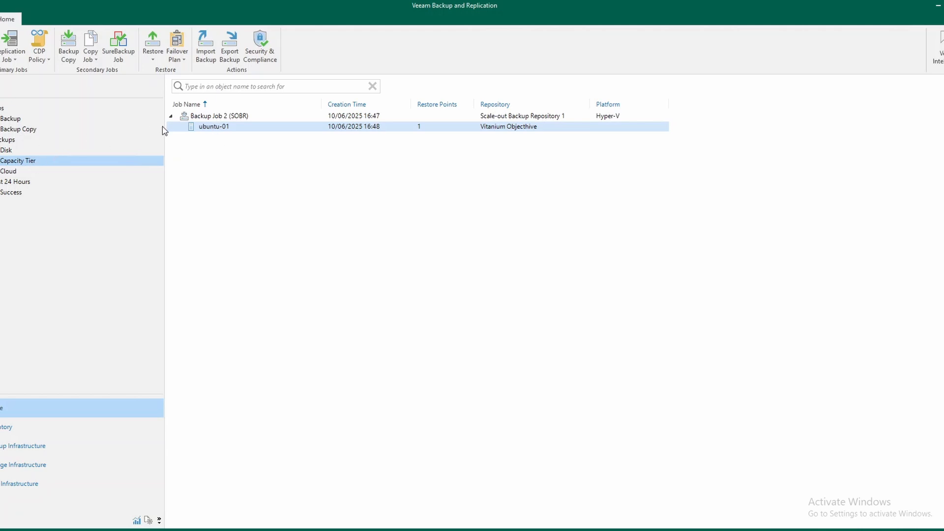
right_click(233, 129)
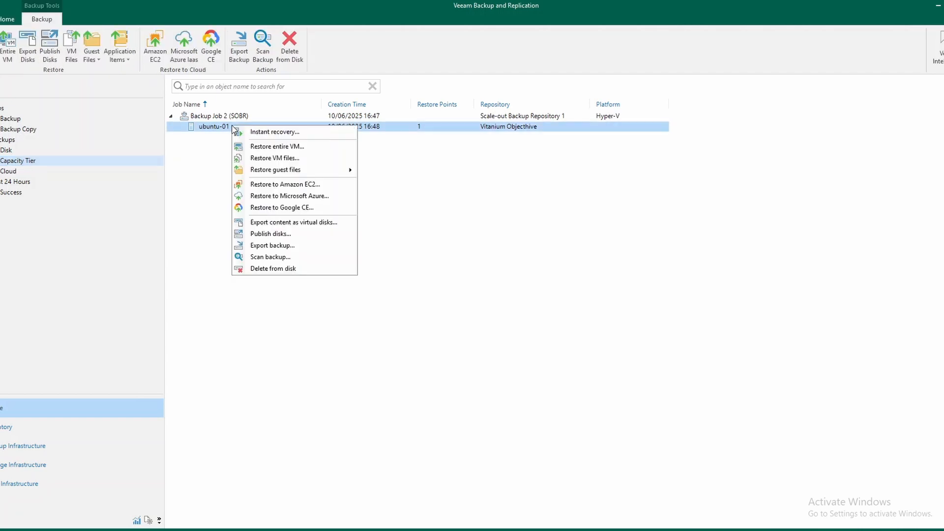
click(284, 268)
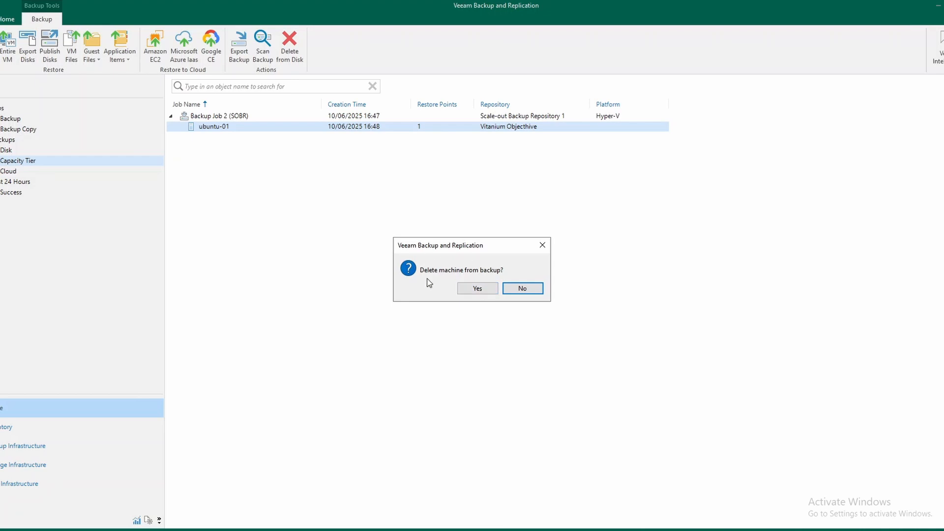
click(477, 289)
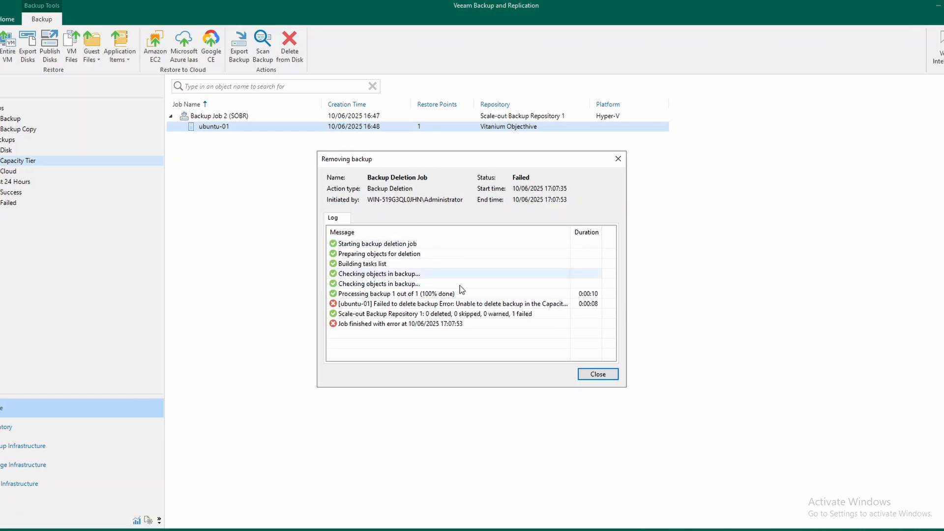
click(599, 375)
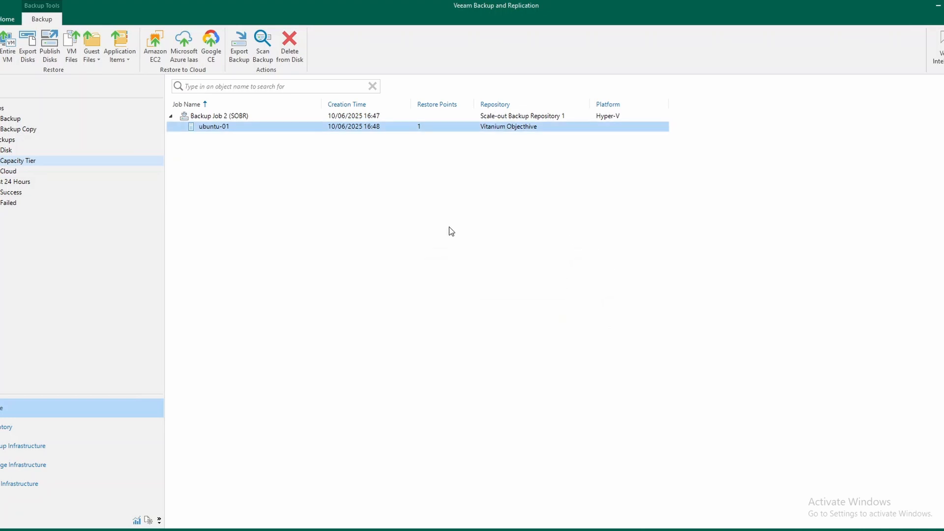